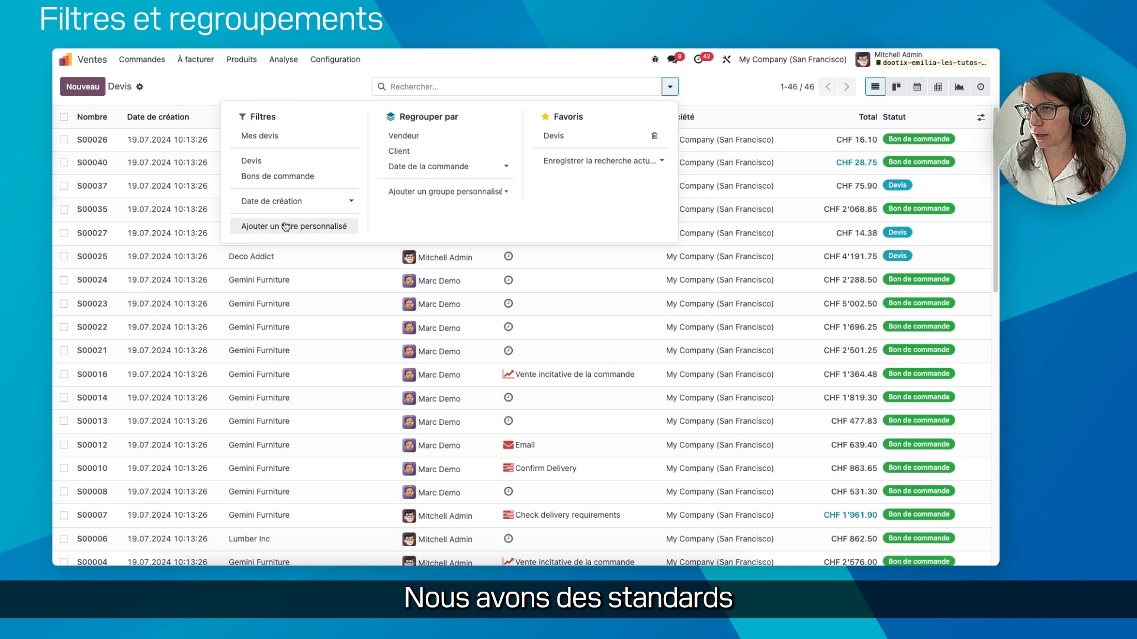
# Step: Filter the quotation list with the predefined Mes devis filter
pyautogui.click(260, 135)
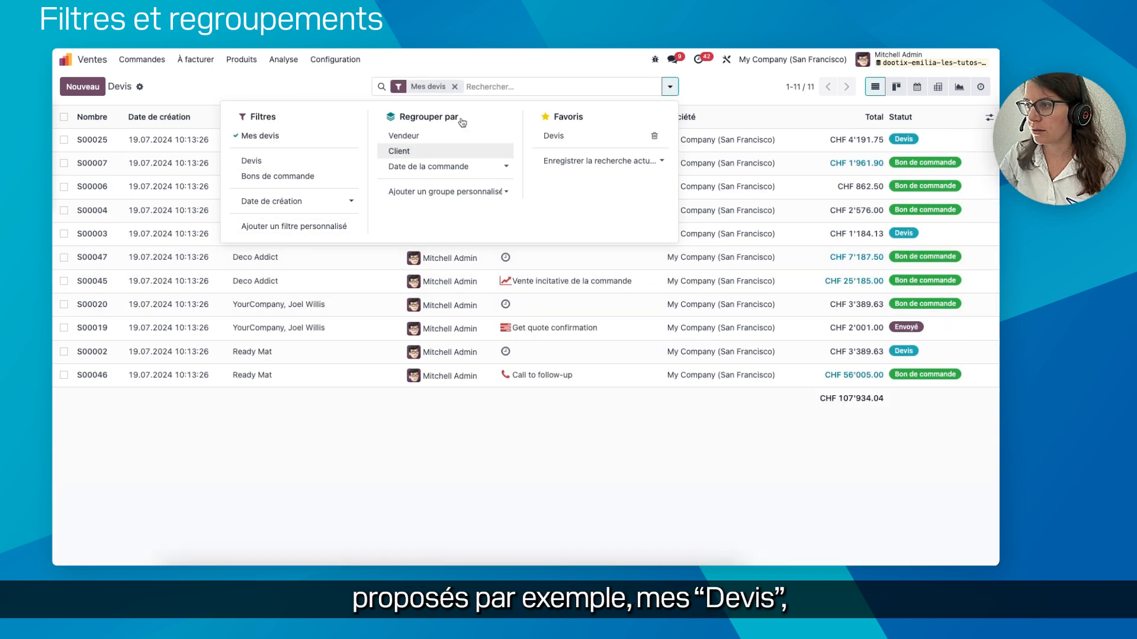
pyautogui.click(457, 431)
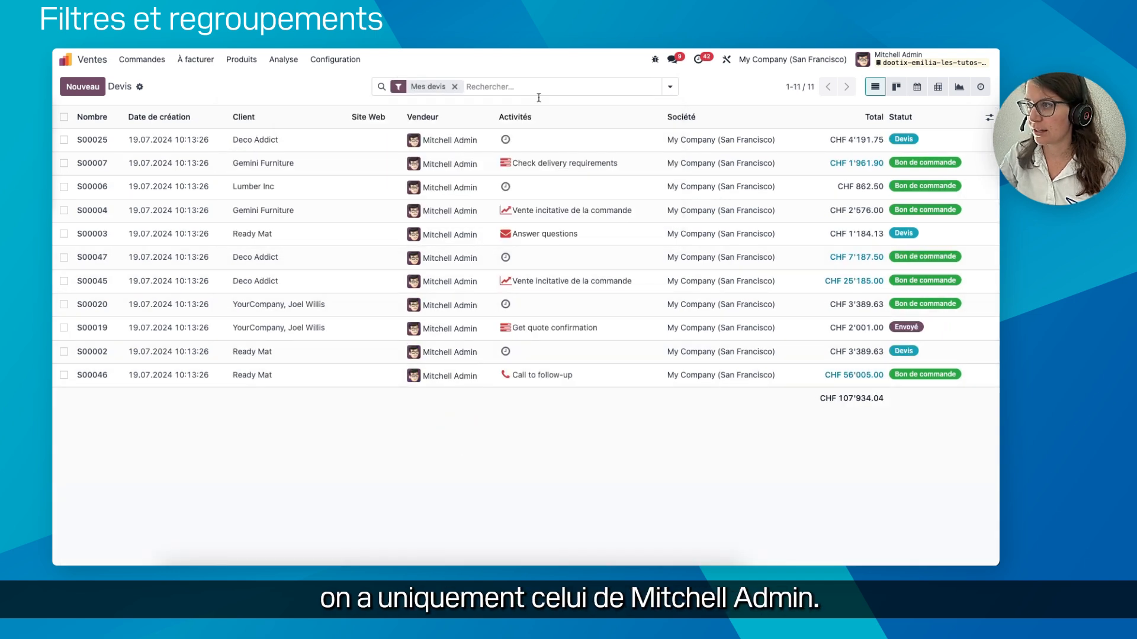
# Step: Start a custom filter, look through the available fields, choose Client for the rule and open the list of client values
pyautogui.click(670, 87)
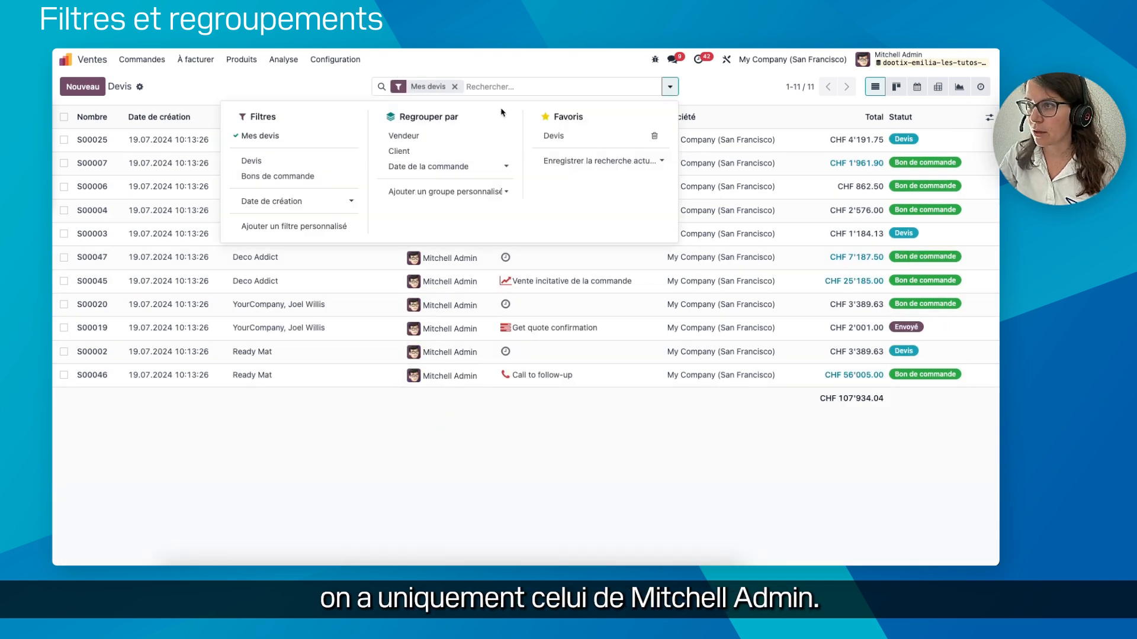
pyautogui.click(283, 226)
pyautogui.click(331, 277)
pyautogui.scroll(-2, 320, 391)
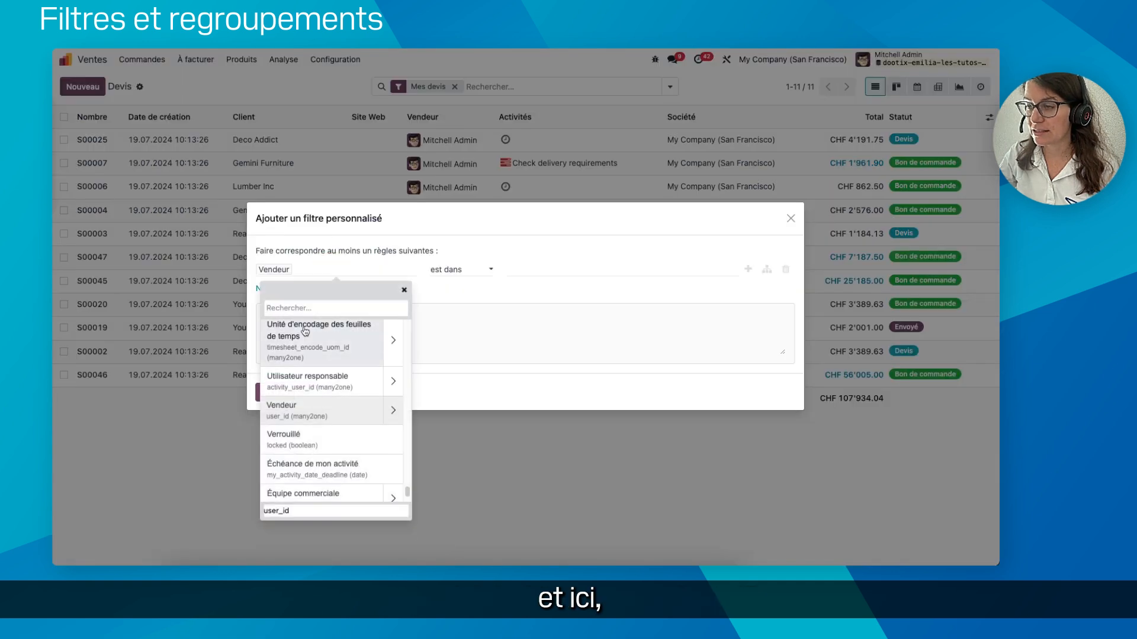
pyautogui.scroll(10, 318, 394)
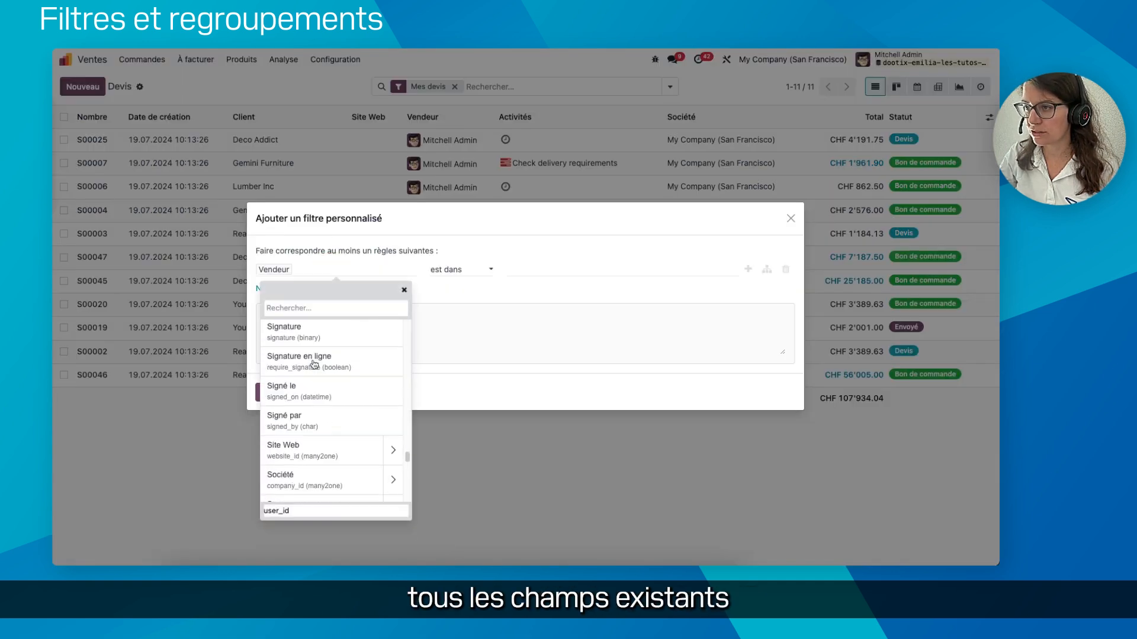
pyautogui.scroll(5, 306, 346)
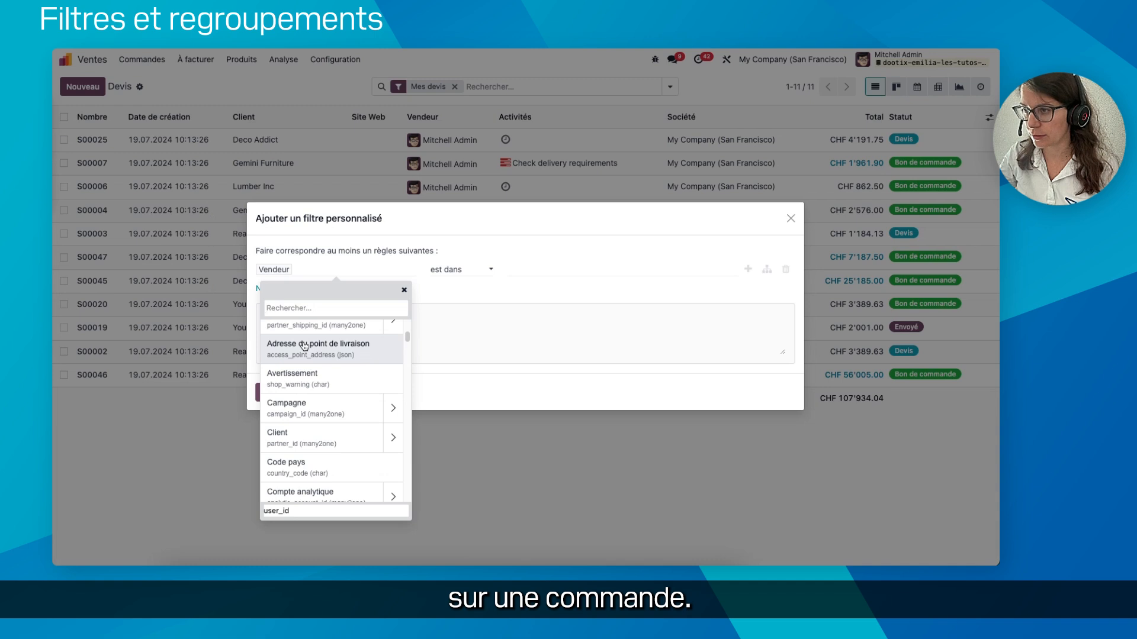
pyautogui.scroll(-2, 308, 356)
pyautogui.scroll(3, 316, 391)
pyautogui.scroll(-3, 314, 394)
pyautogui.scroll(5, 308, 396)
pyautogui.scroll(-3, 304, 397)
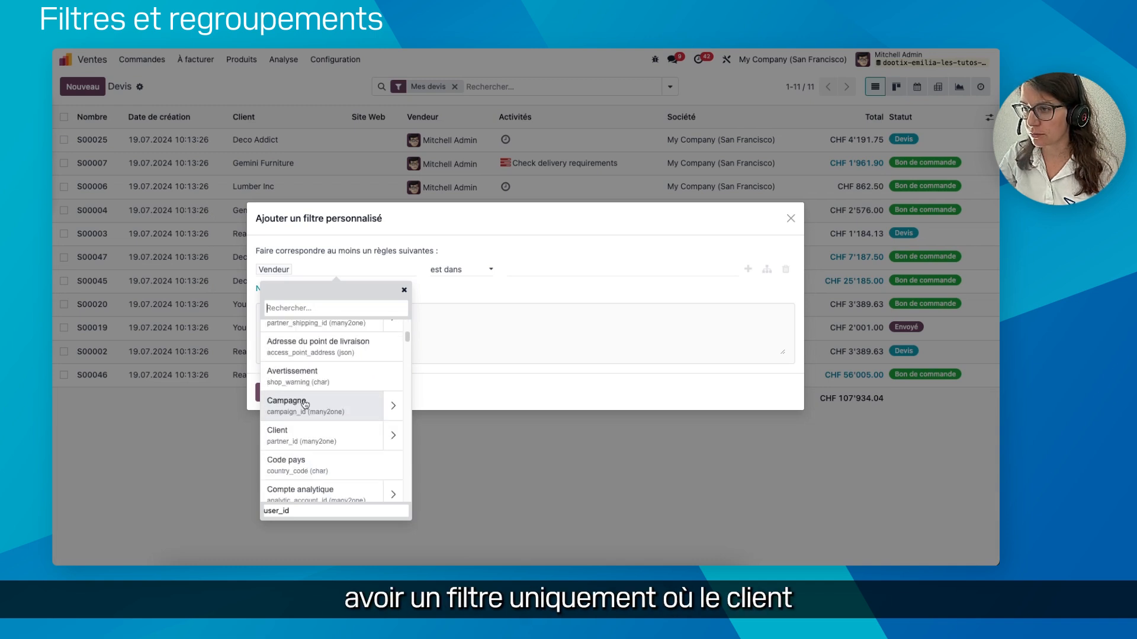
pyautogui.click(304, 438)
pyautogui.click(401, 275)
pyautogui.click(533, 270)
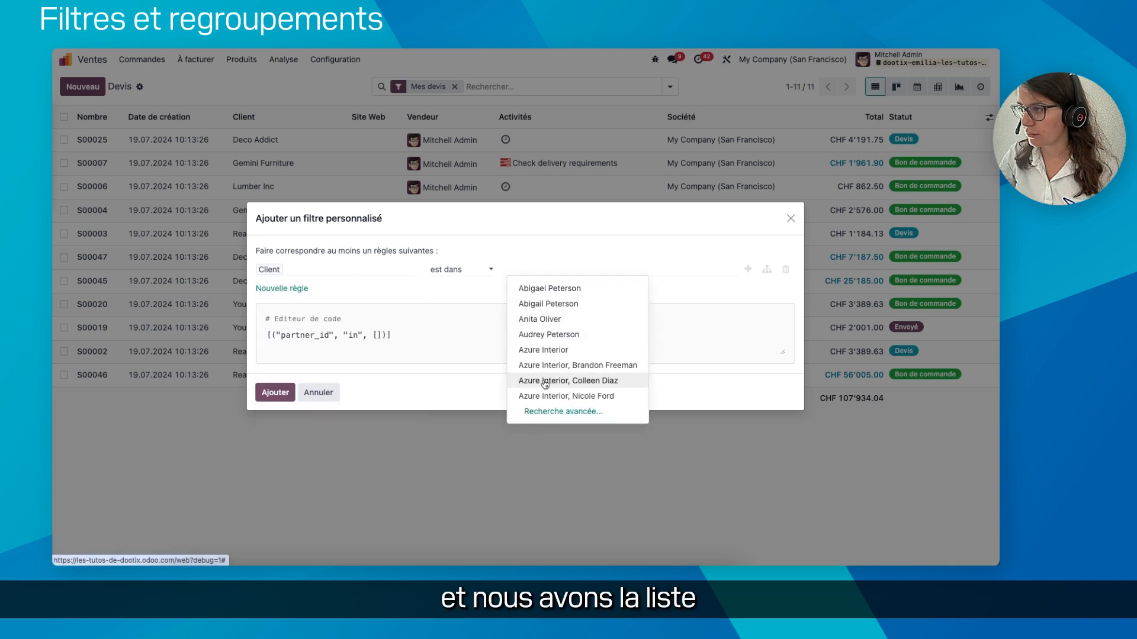
# Step: Set the custom filter rule to Client > Est une société, est défini, add it and look through the filtered quotations
pyautogui.click(324, 283)
pyautogui.click(327, 271)
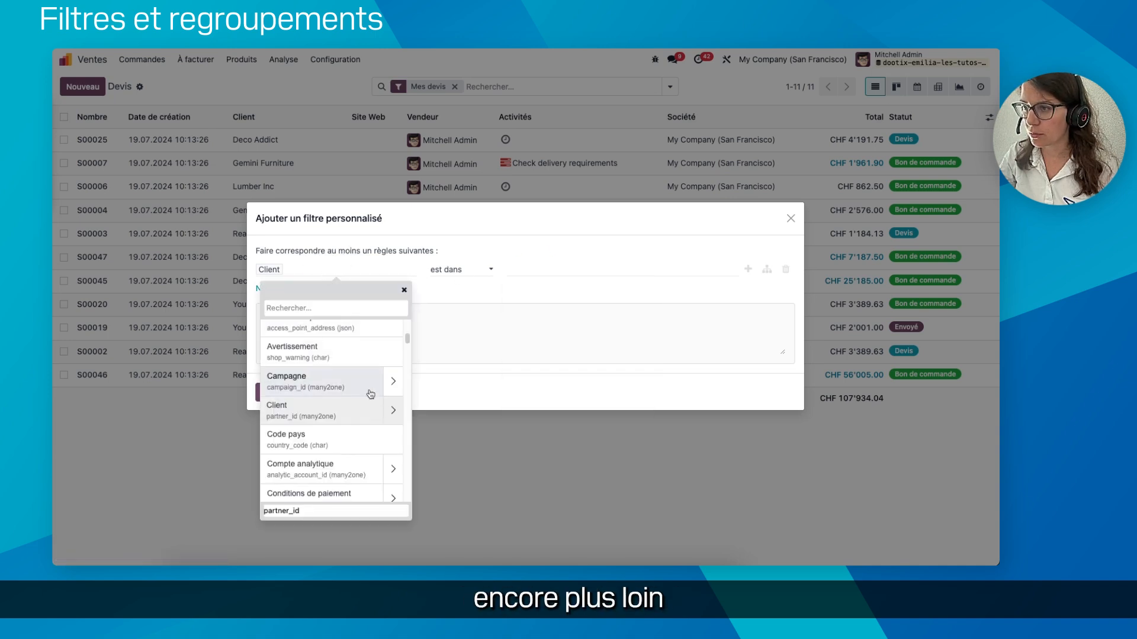
pyautogui.click(393, 413)
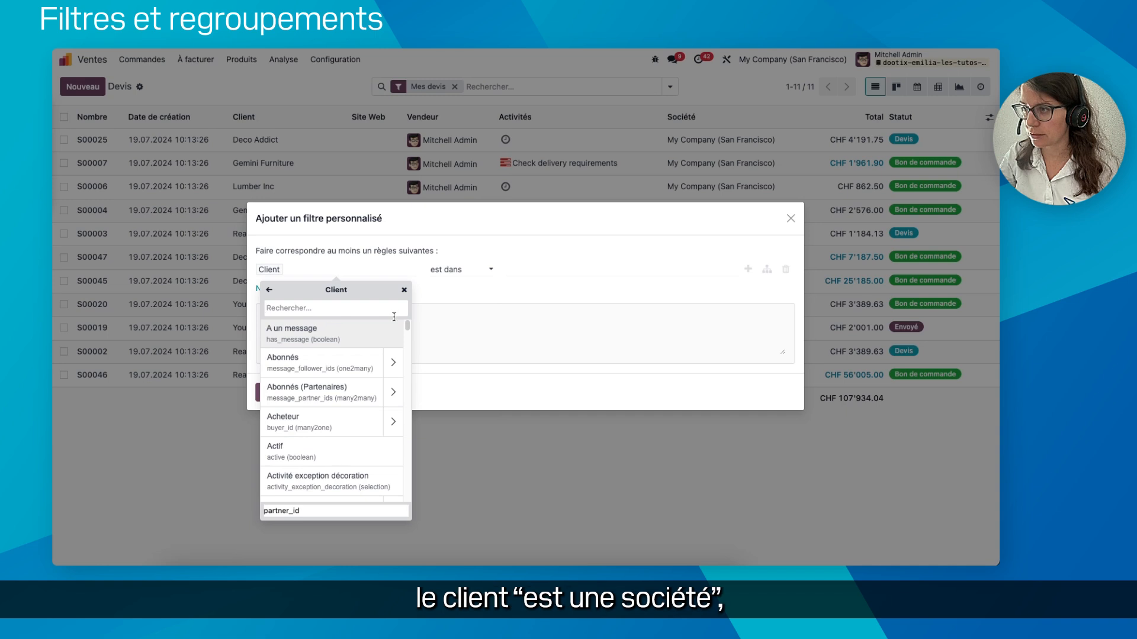
pyautogui.write('est ')
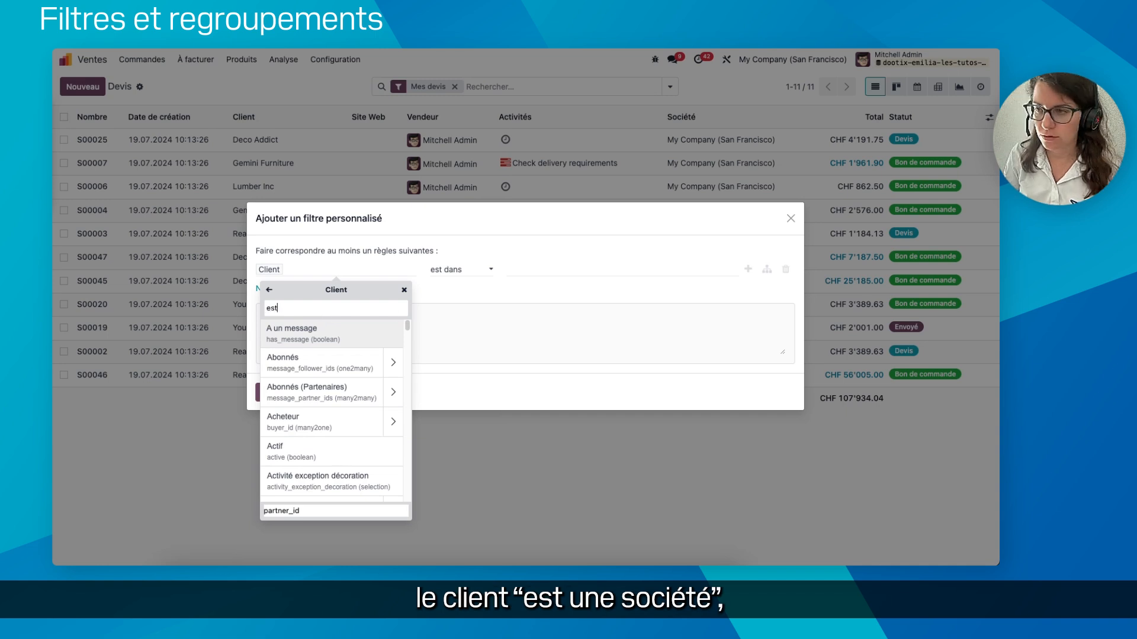
pyautogui.write('une')
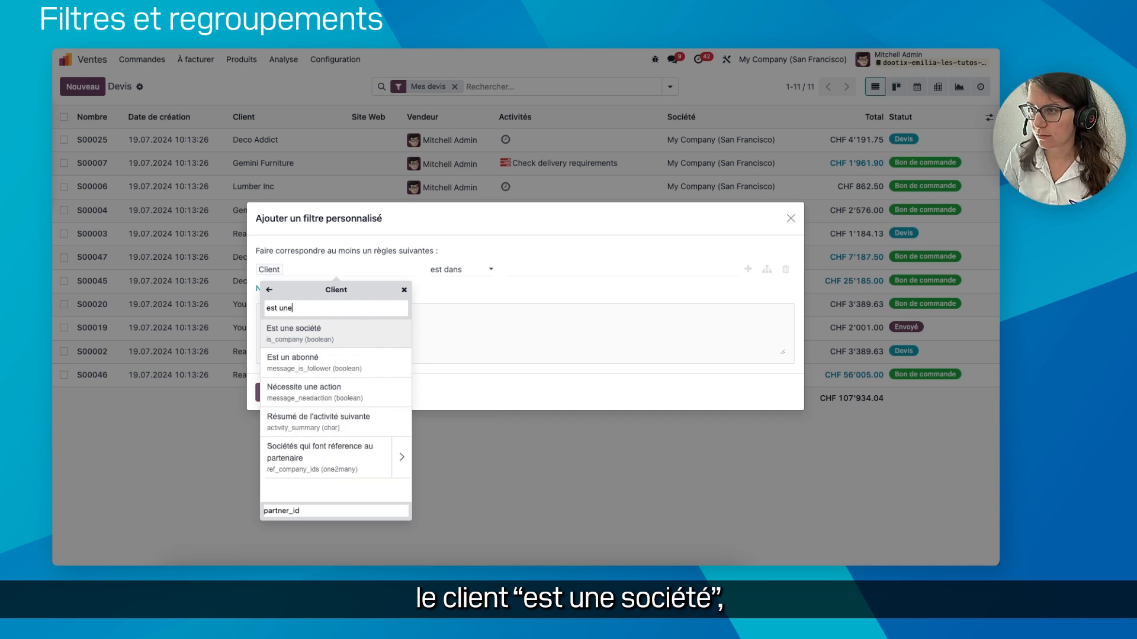
pyautogui.click(321, 341)
pyautogui.click(544, 271)
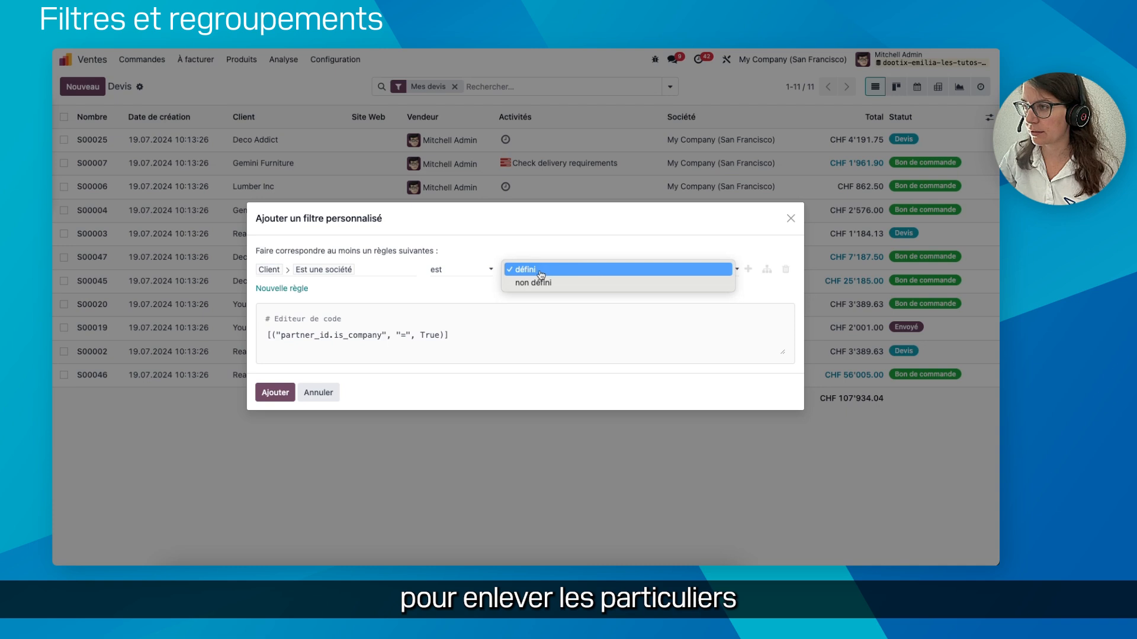
pyautogui.click(540, 271)
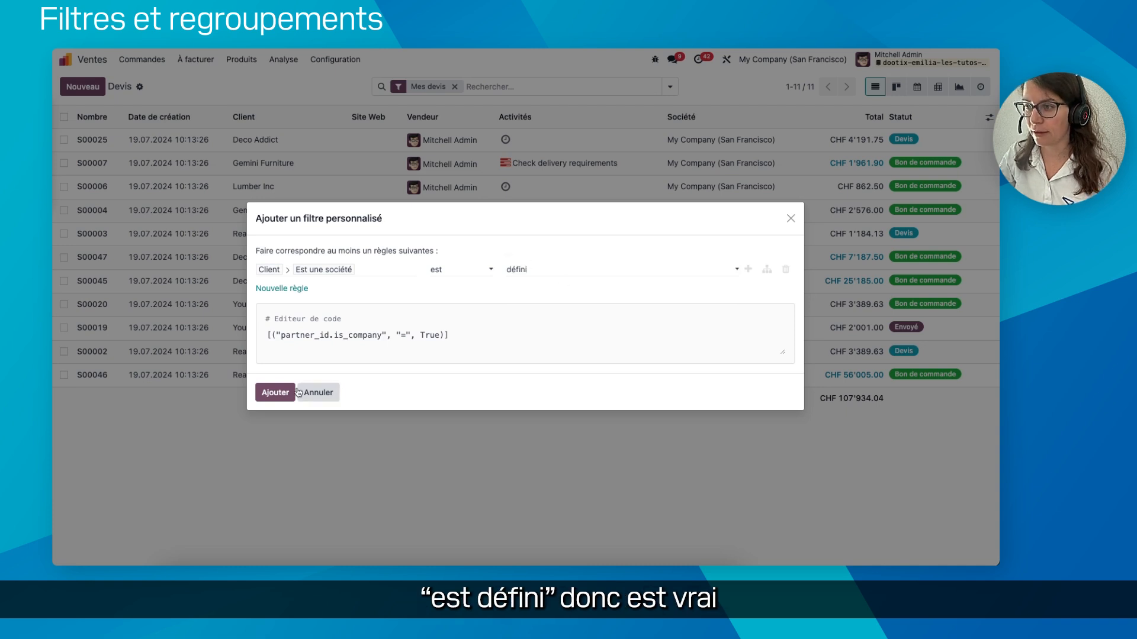
pyautogui.click(276, 393)
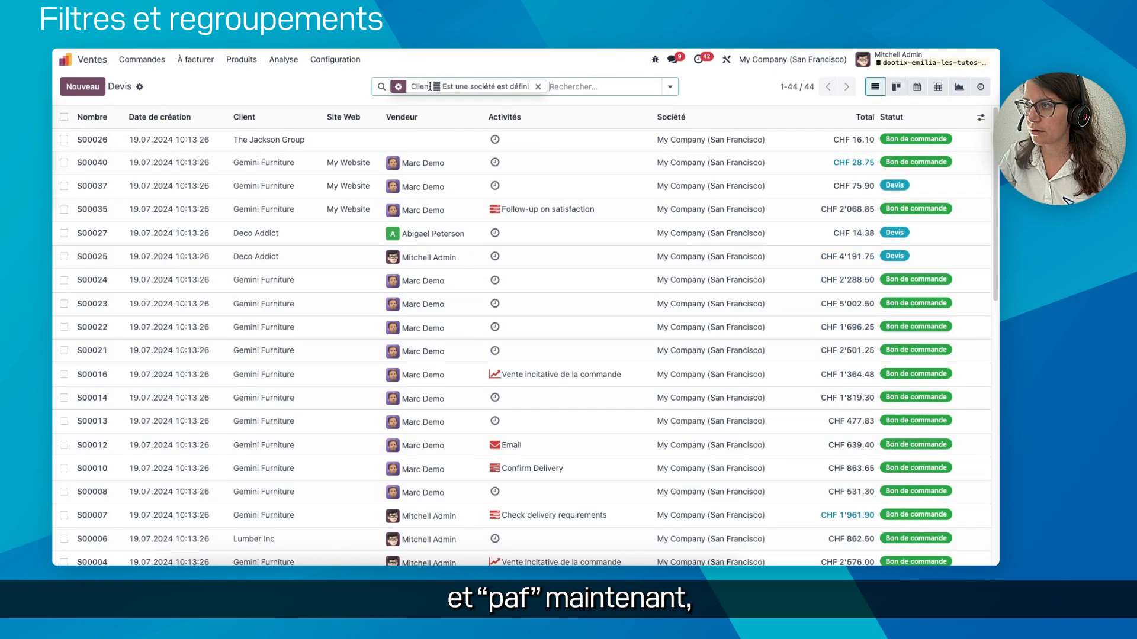
pyautogui.scroll(-5, 304, 247)
pyautogui.scroll(5, 338, 289)
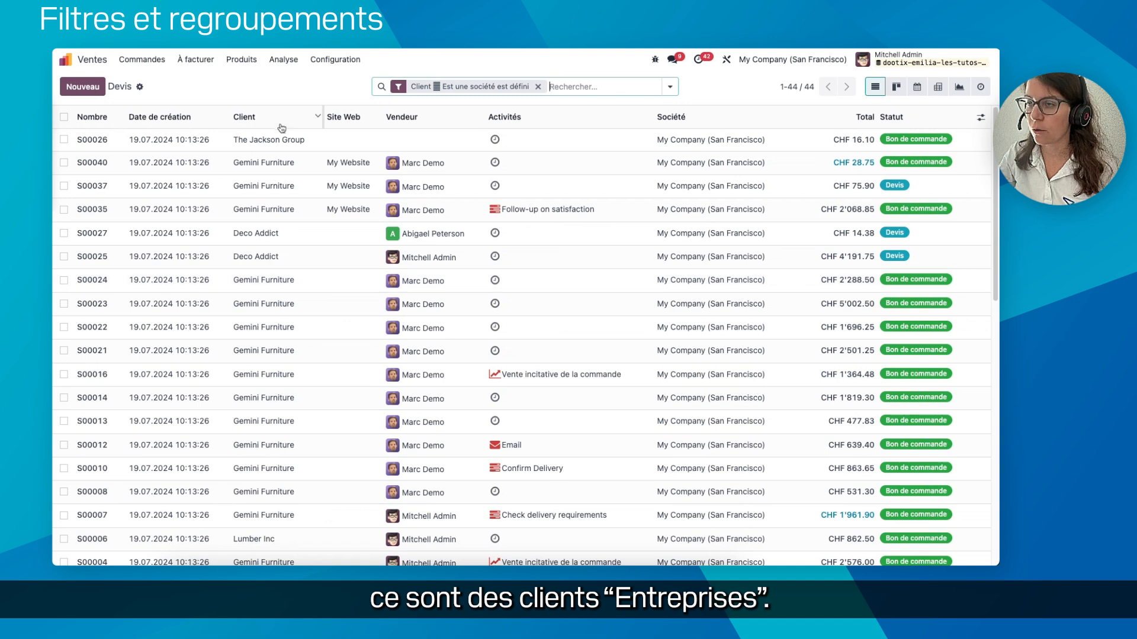
# Step: Edit the active filter's condition so that Client > Est une société is non défini, and confirm it
pyautogui.click(446, 86)
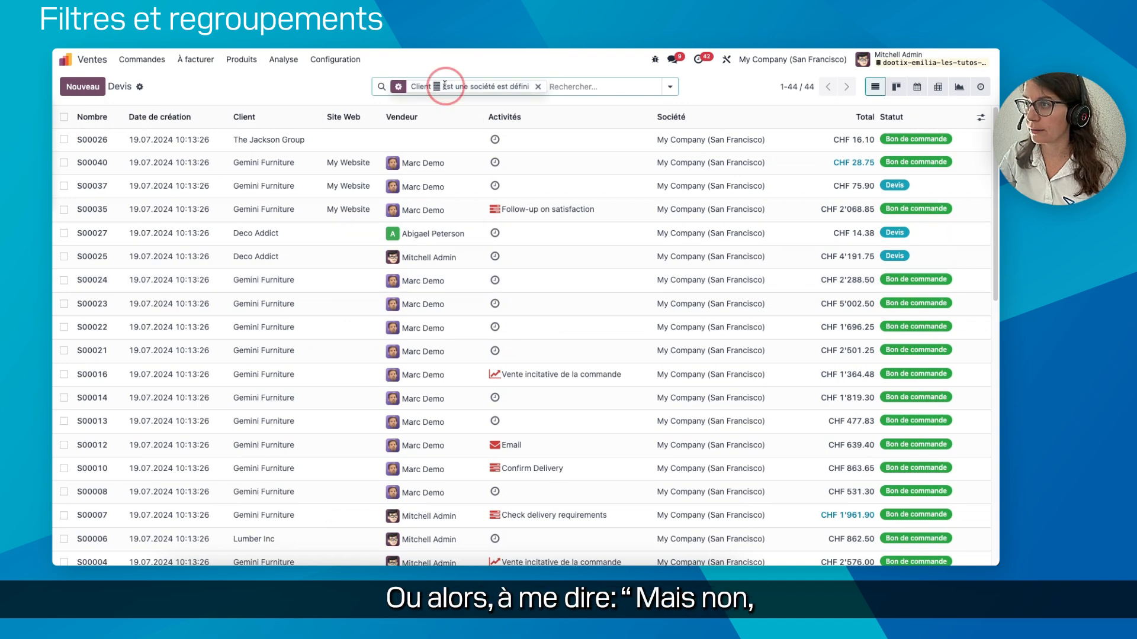
pyautogui.click(401, 87)
pyautogui.click(553, 265)
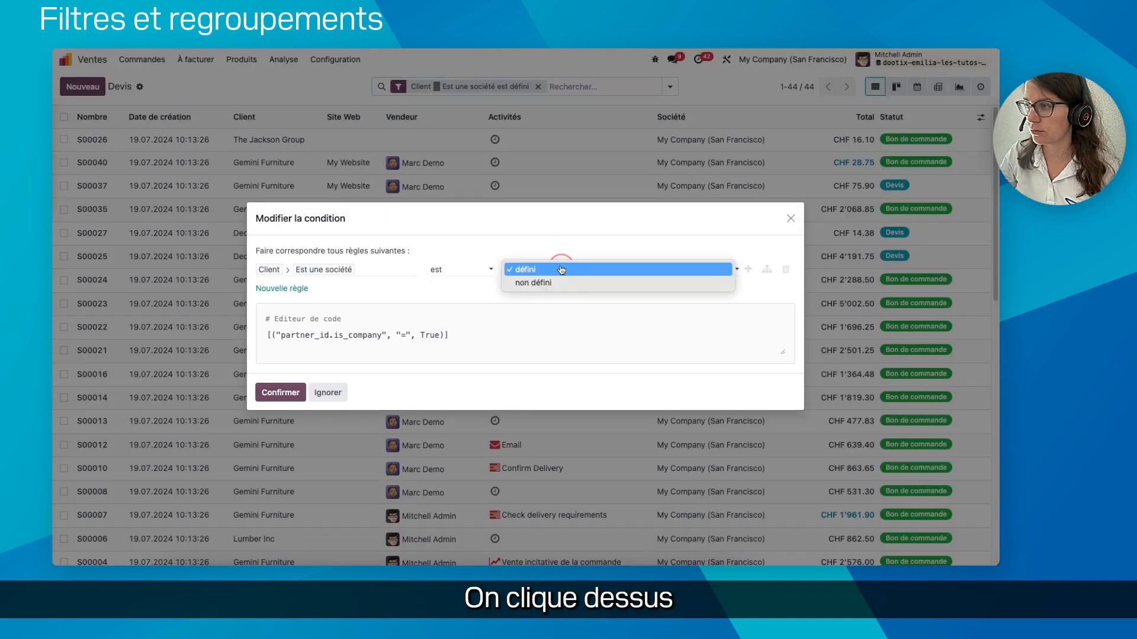
pyautogui.click(551, 283)
pyautogui.click(289, 393)
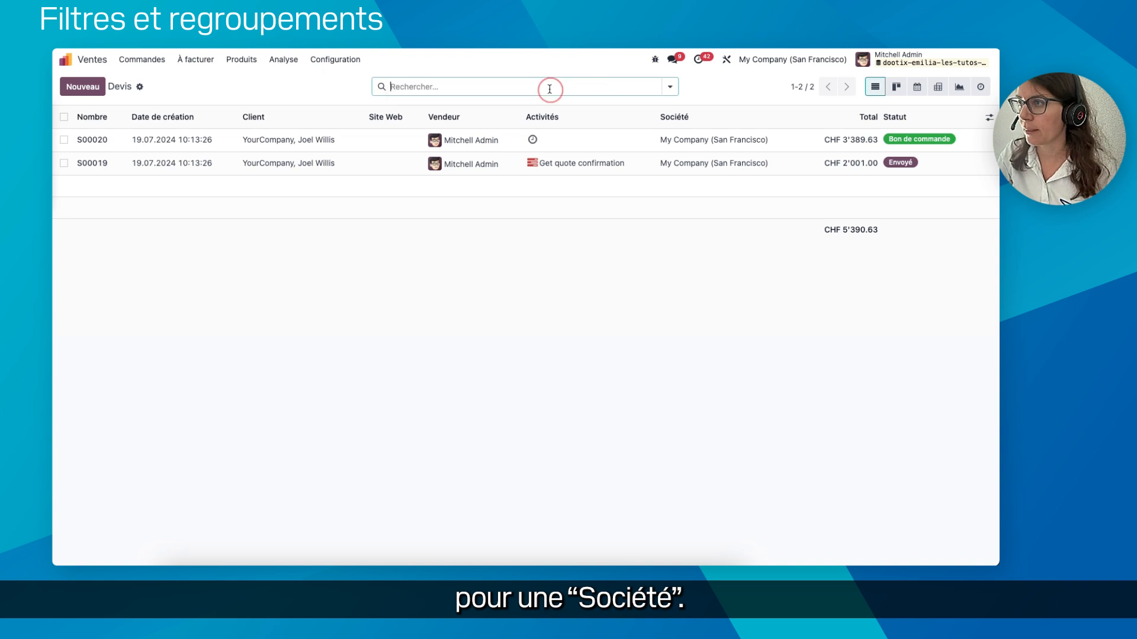
# Step: Filter the full quotation list with the predefined Devis filter
pyautogui.click(552, 87)
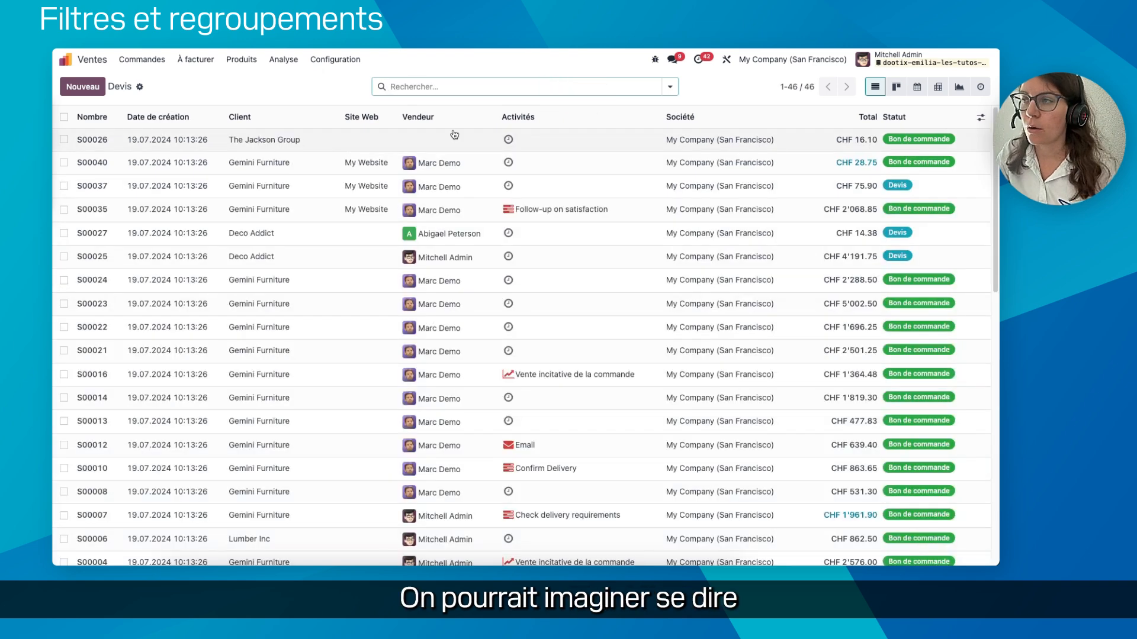
pyautogui.click(670, 87)
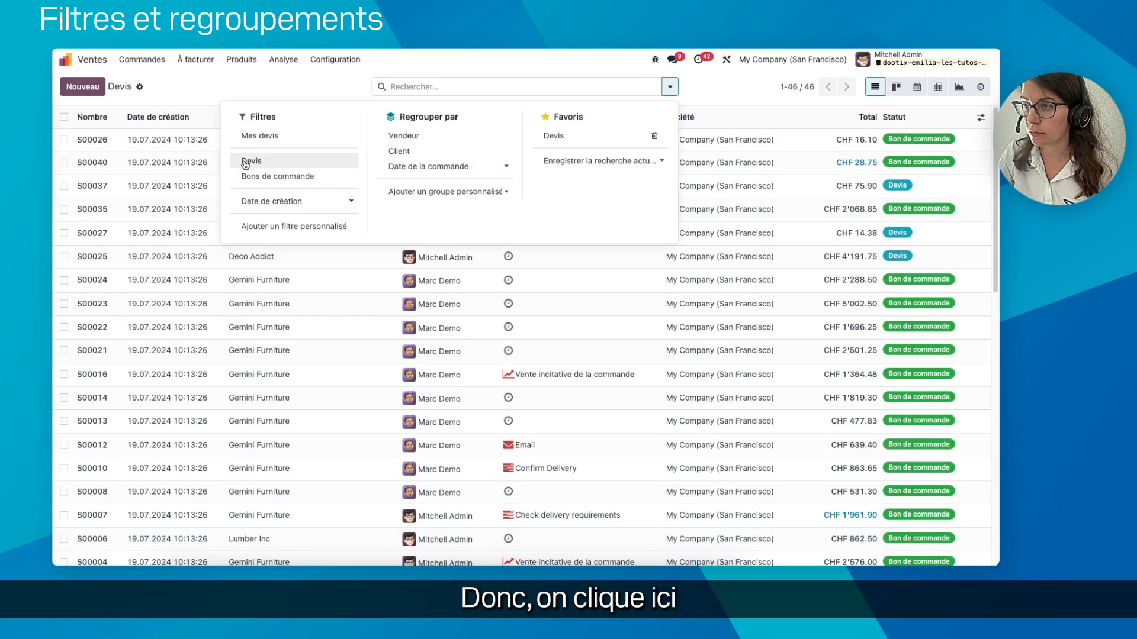
pyautogui.click(260, 160)
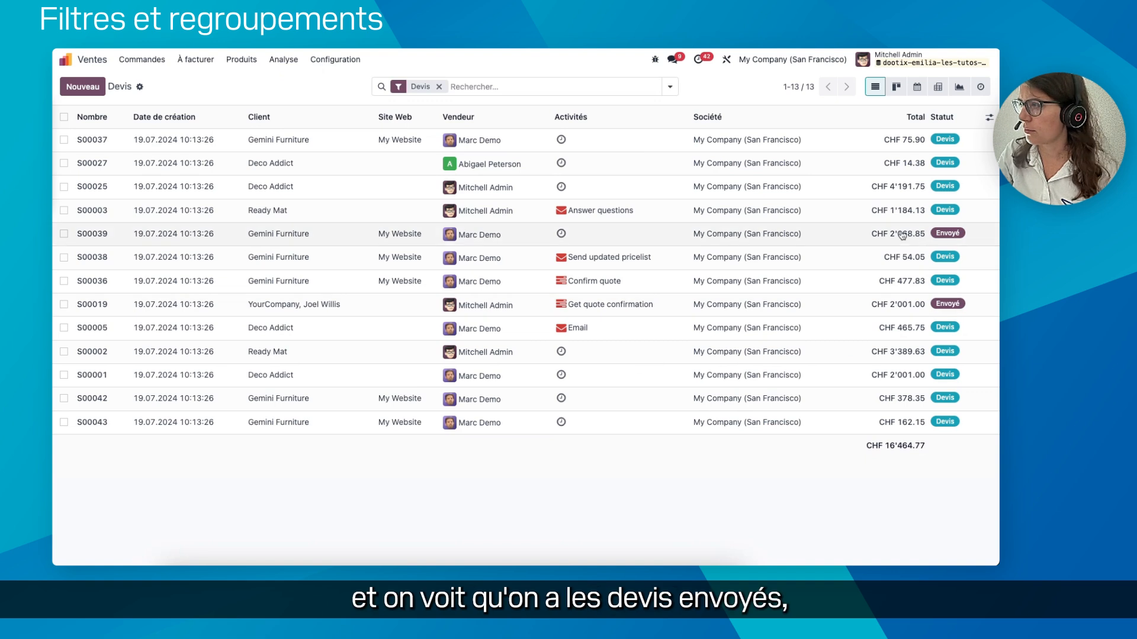
# Step: Edit the Devis filter's condition by removing Envoyé from the Statut values, and confirm it
pyautogui.click(397, 88)
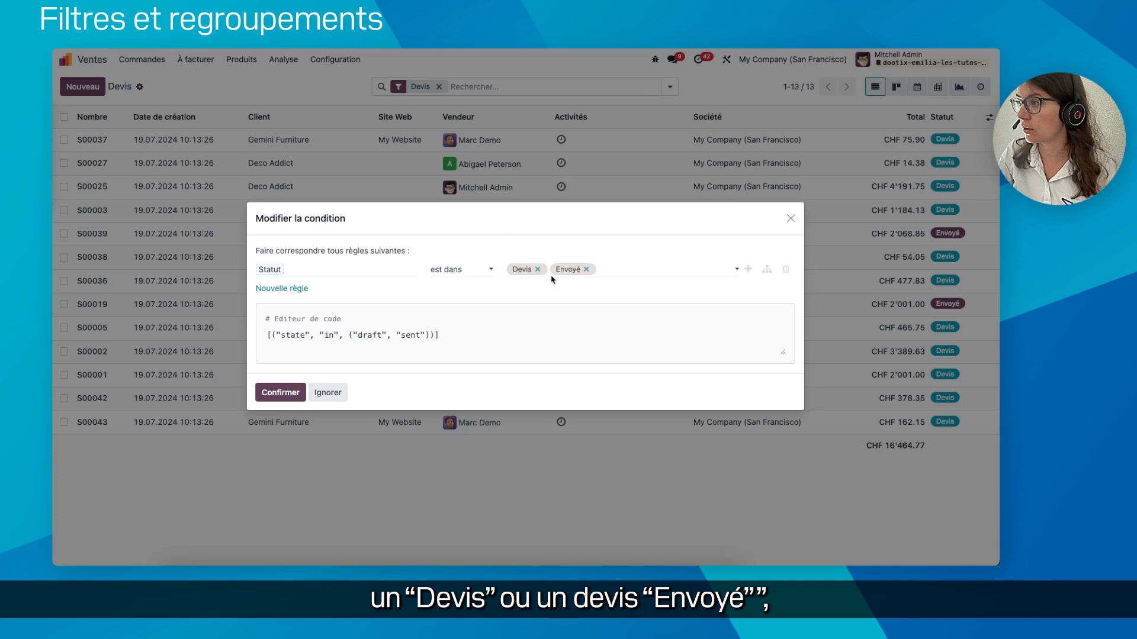
pyautogui.click(587, 269)
pyautogui.click(278, 393)
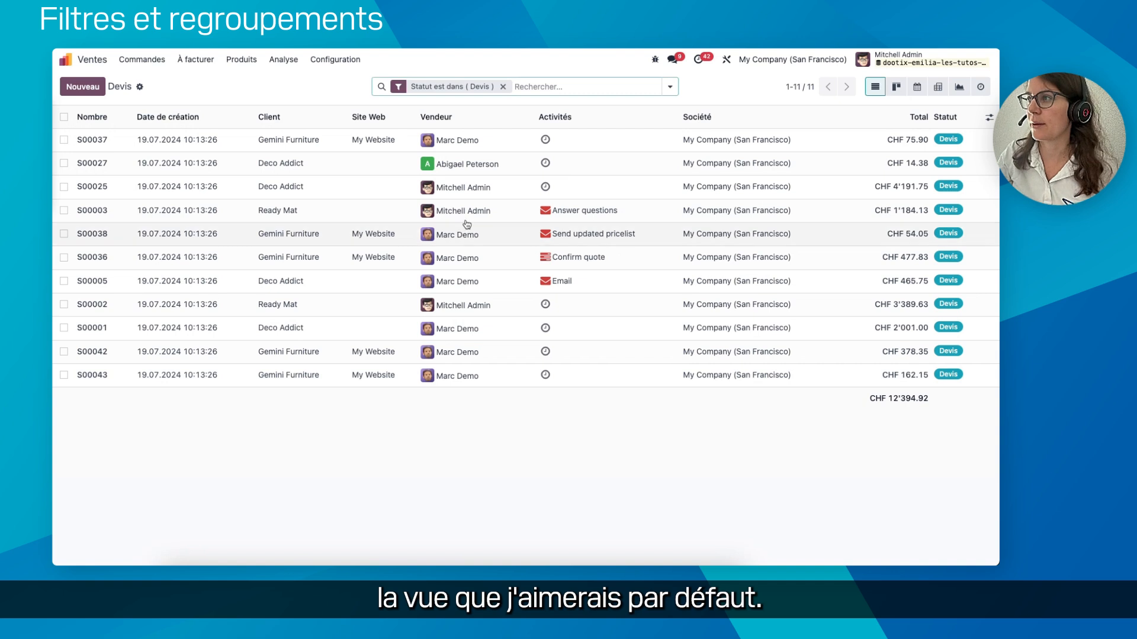
# Step: Save the current search as a favourite named "Devis non envoyé de tout le monde" and make it the default filter
pyautogui.click(668, 88)
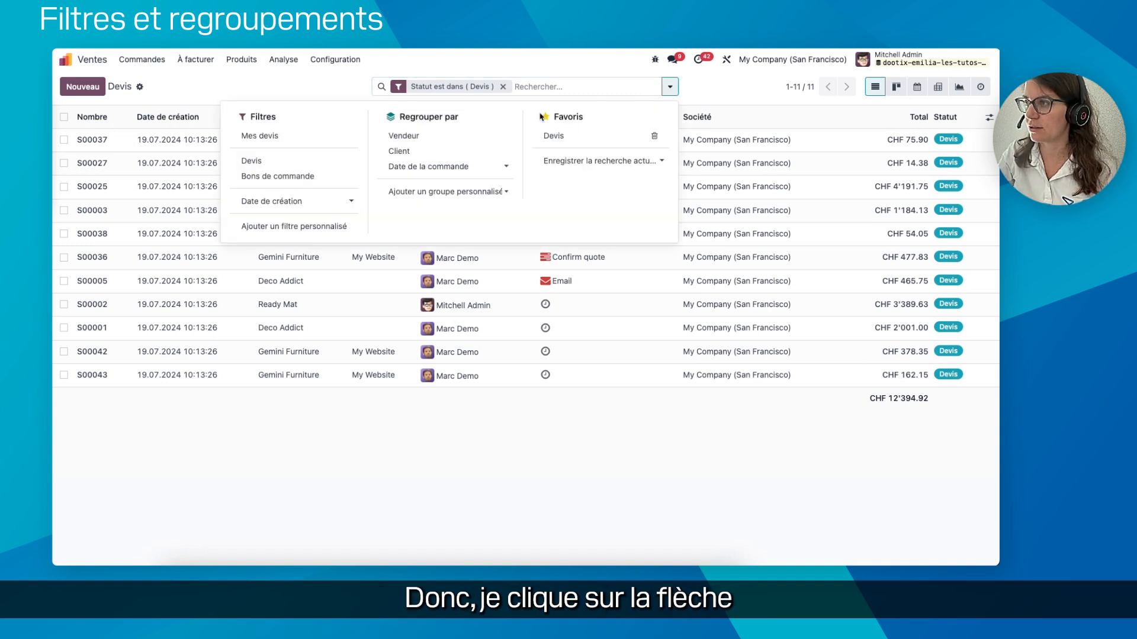
pyautogui.click(568, 164)
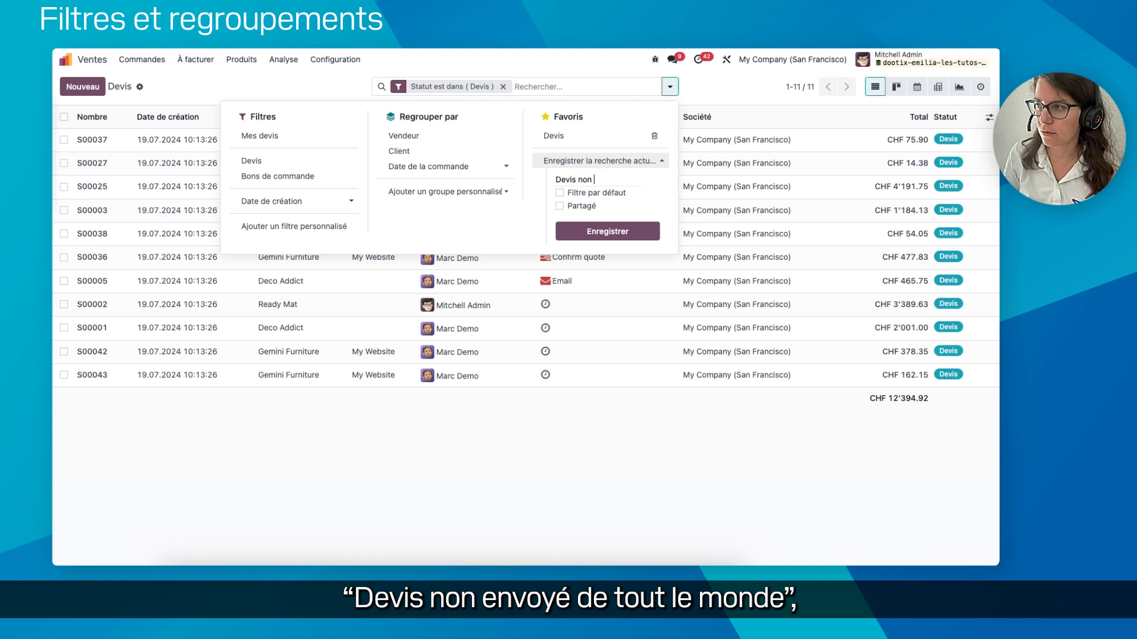
pyautogui.write('tout le monde')
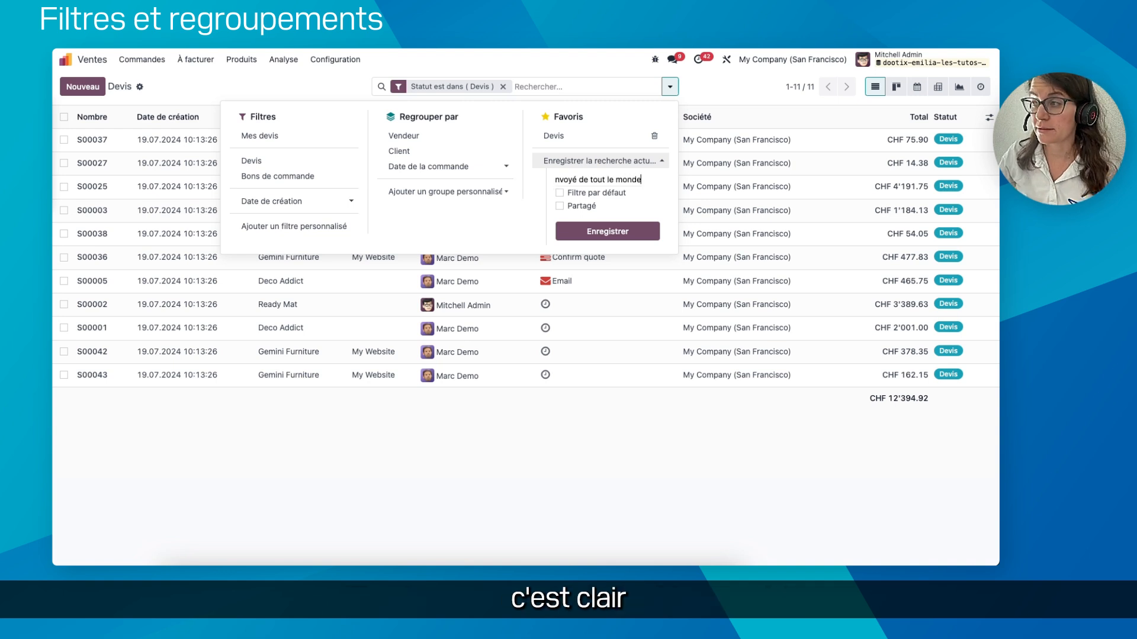
pyautogui.click(559, 193)
pyautogui.click(592, 232)
pyautogui.click(521, 66)
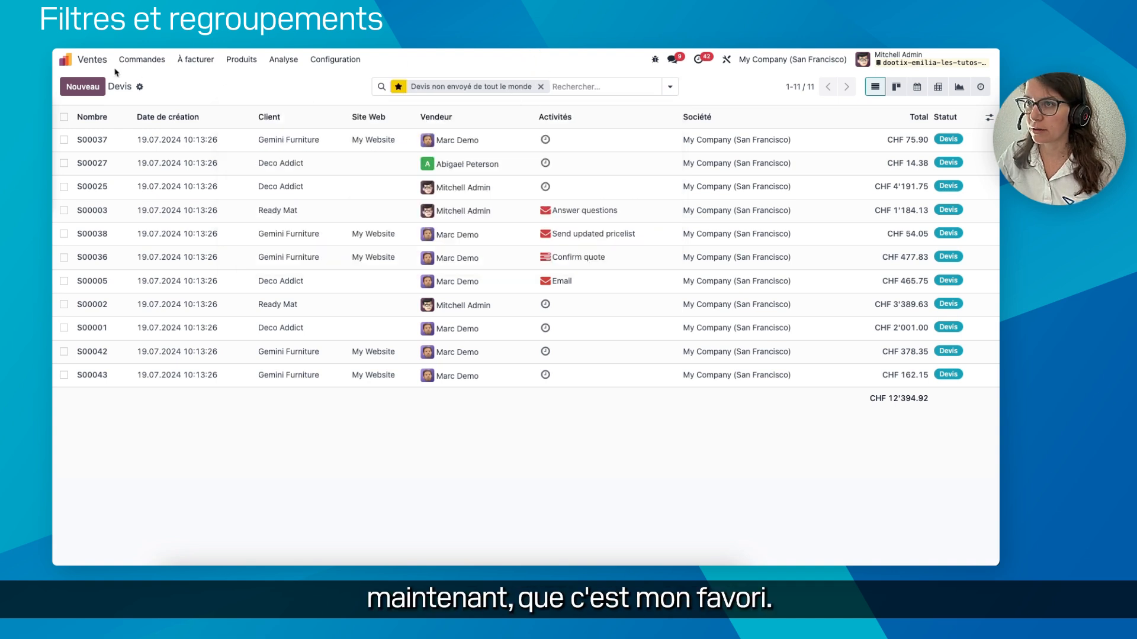
# Step: Leave the quotation list for the home screen and reopen the Ventes app to check the default filter
pyautogui.click(65, 60)
pyautogui.click(334, 204)
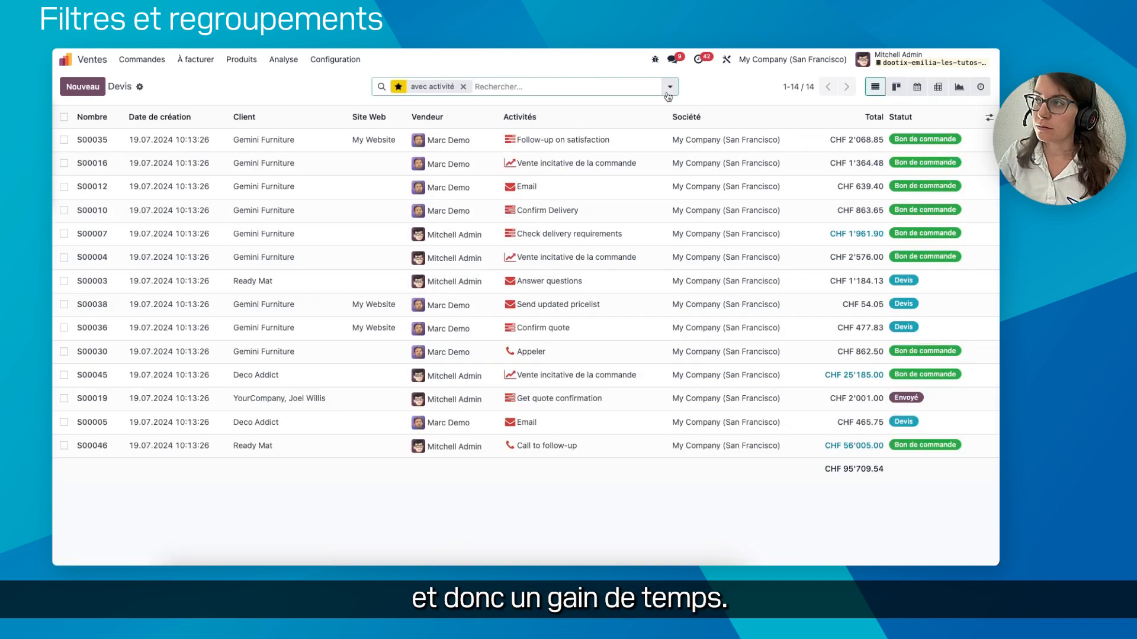
# Step: Group the quotations of the avec activité favourite by Vendeur and show them in the pivot view
pyautogui.click(670, 86)
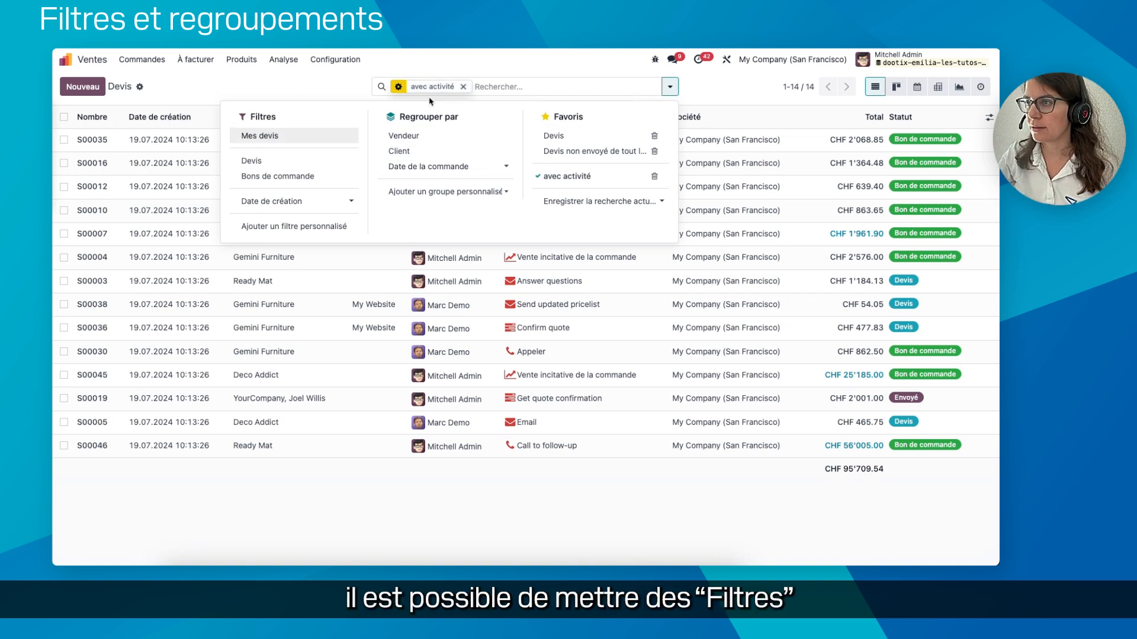
pyautogui.click(308, 95)
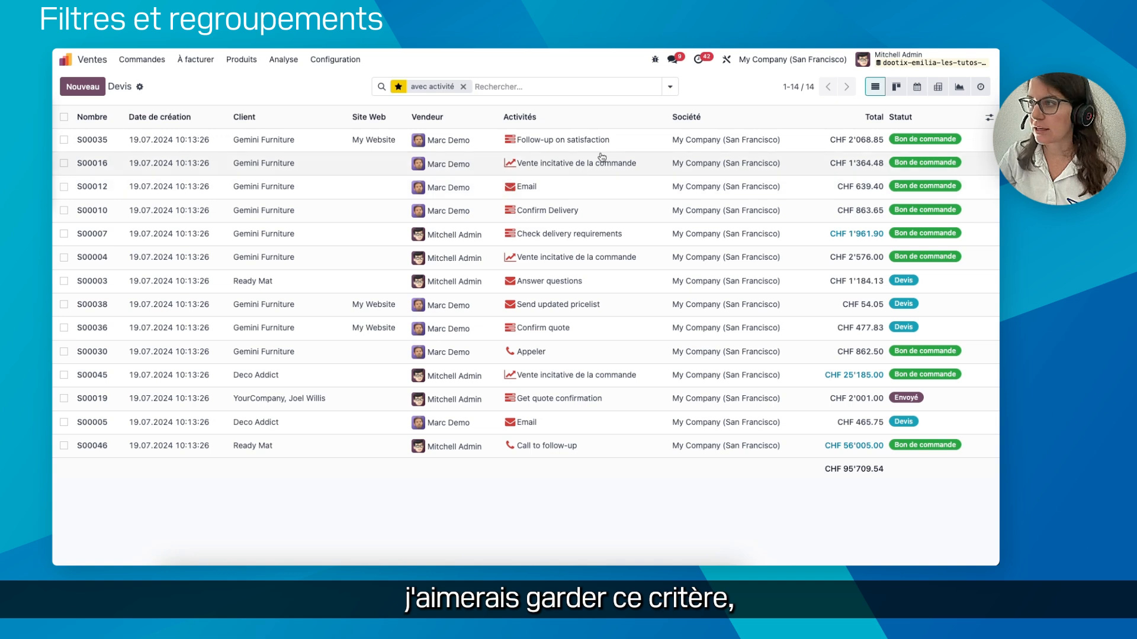
pyautogui.click(664, 88)
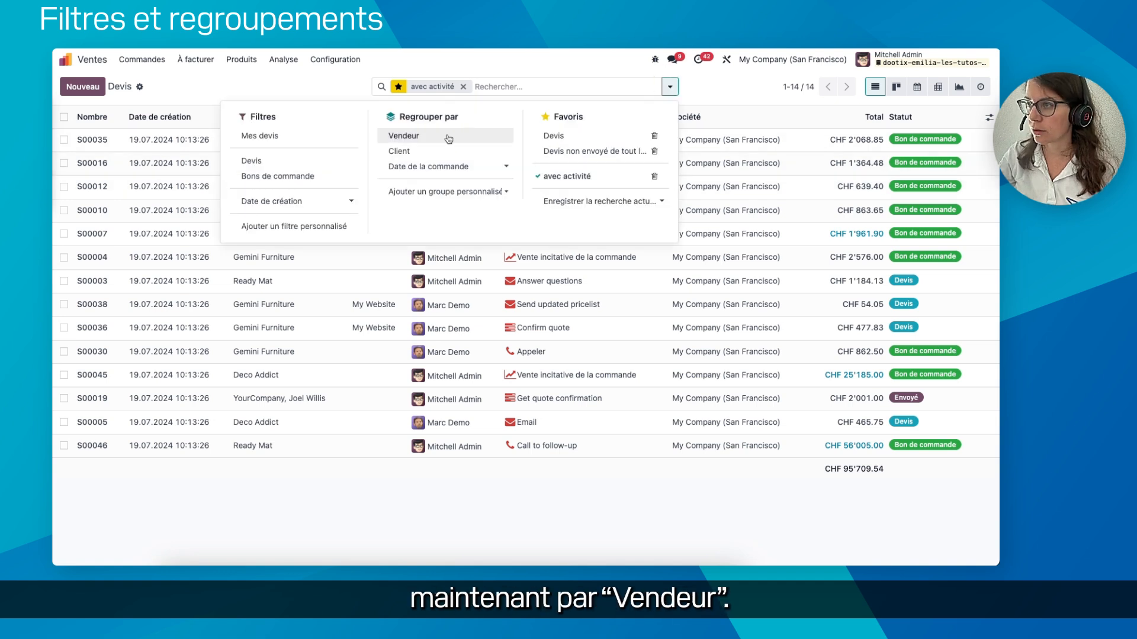
pyautogui.click(441, 138)
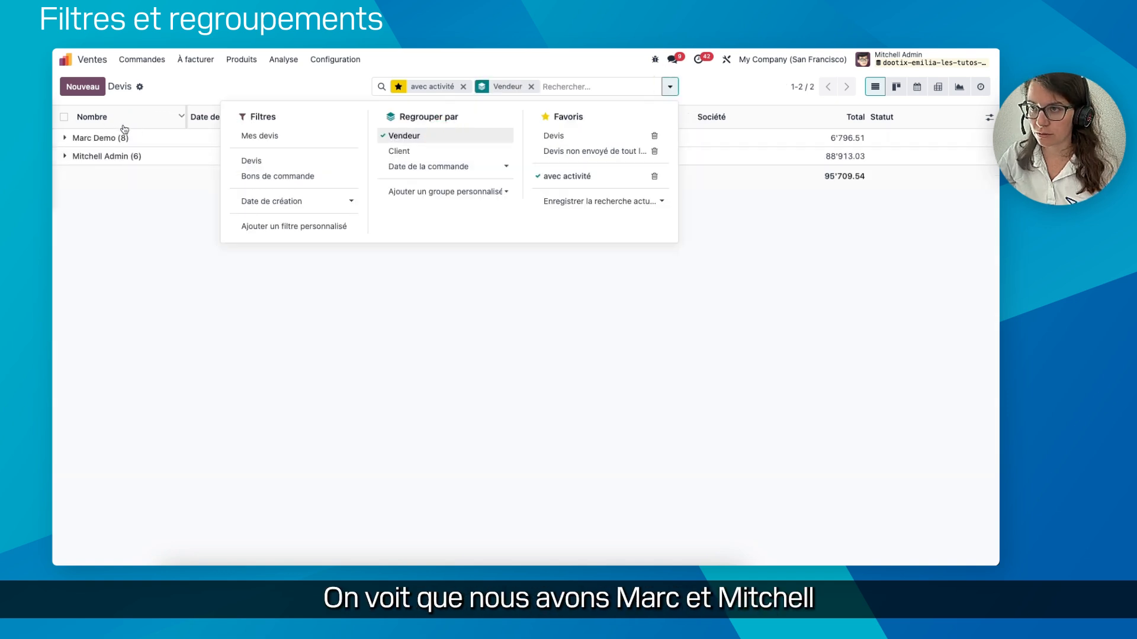
pyautogui.click(89, 198)
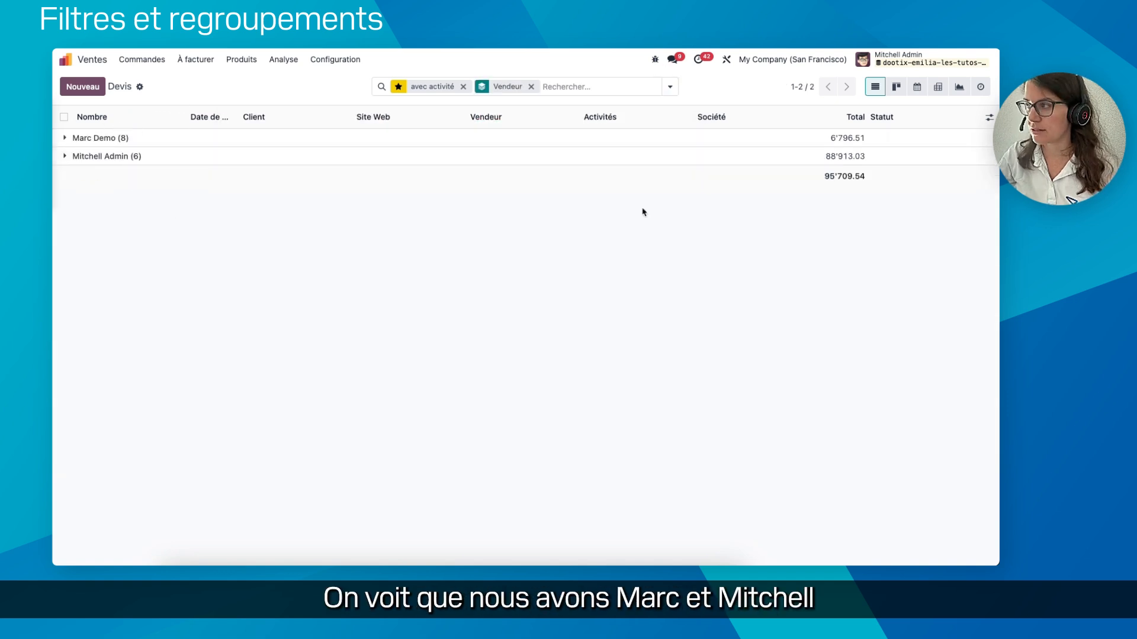
pyautogui.click(939, 89)
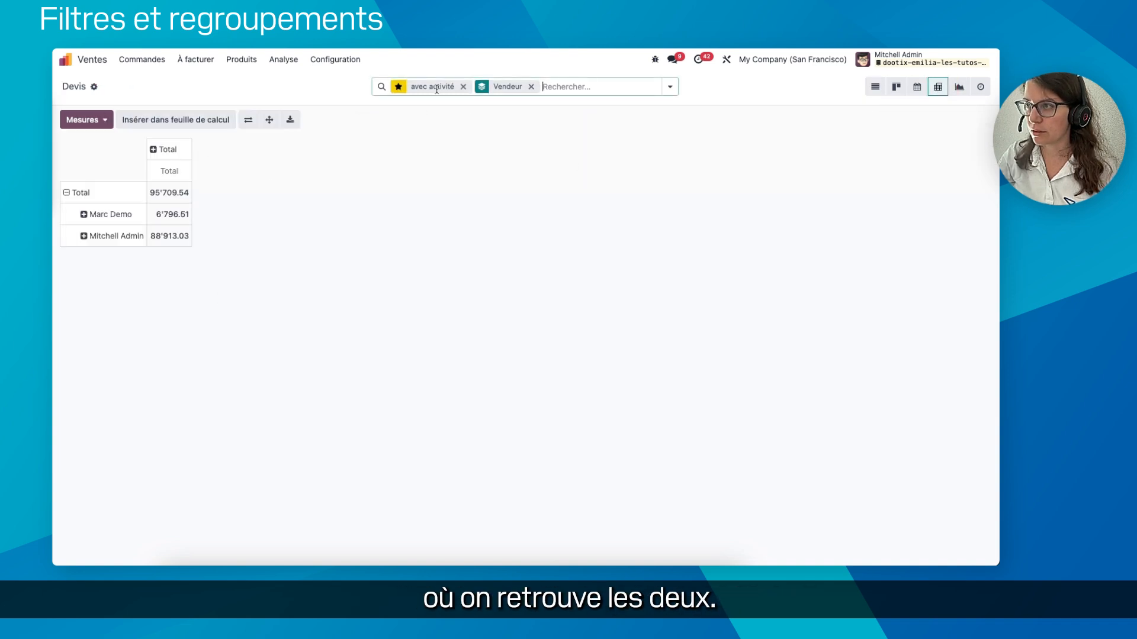
# Step: Remove the avec activité favourite from the pivot and open the order that has no salesperson
pyautogui.click(463, 88)
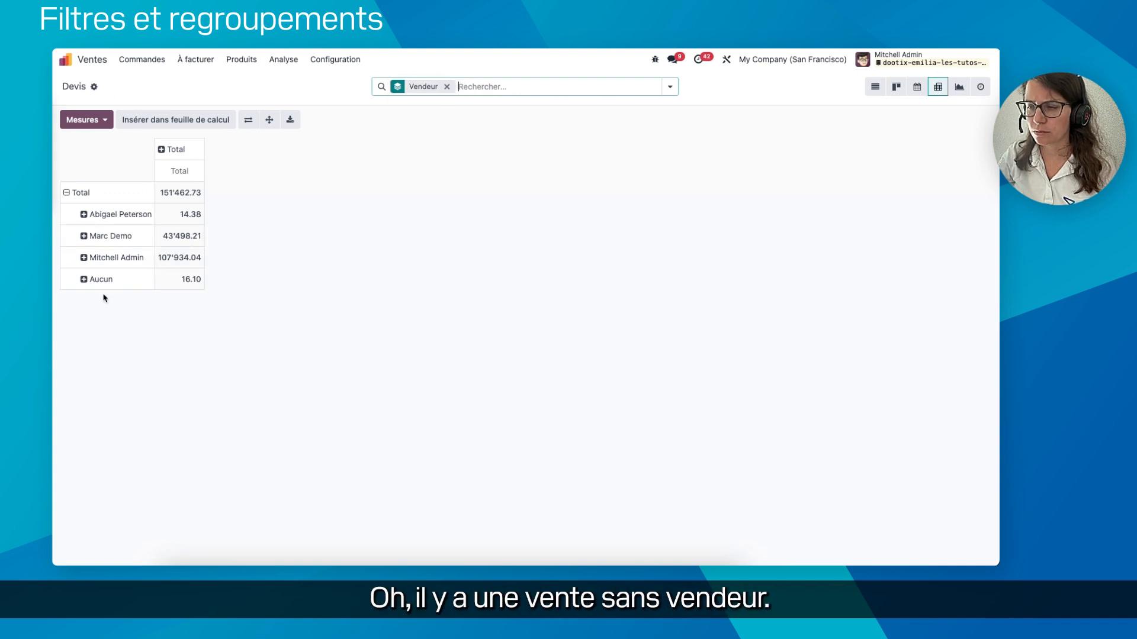
pyautogui.click(194, 279)
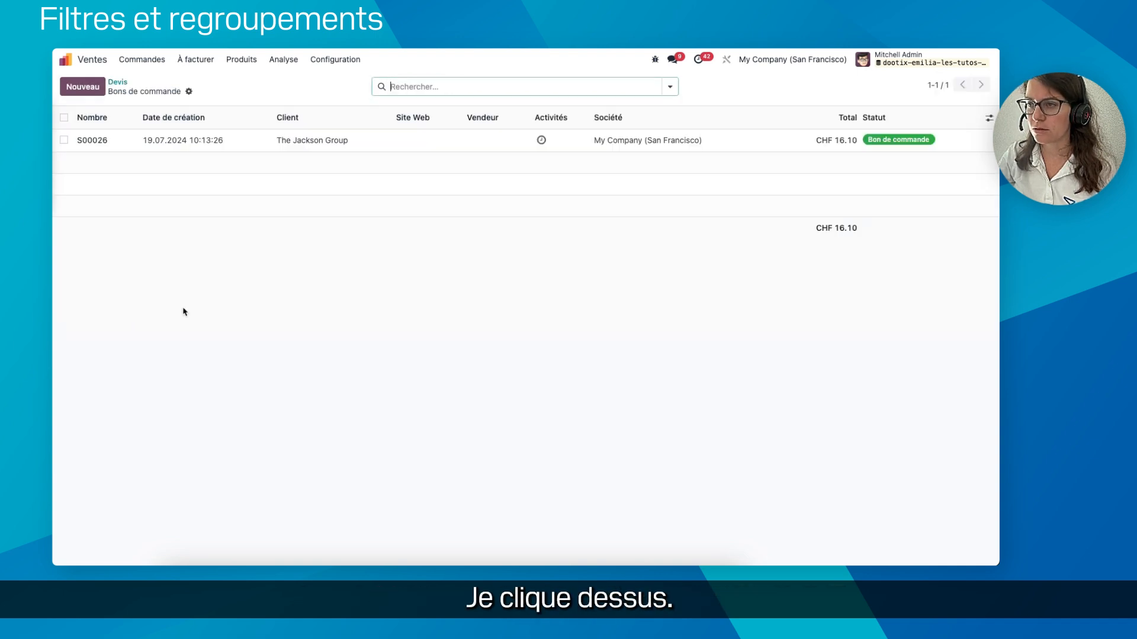
pyautogui.click(251, 147)
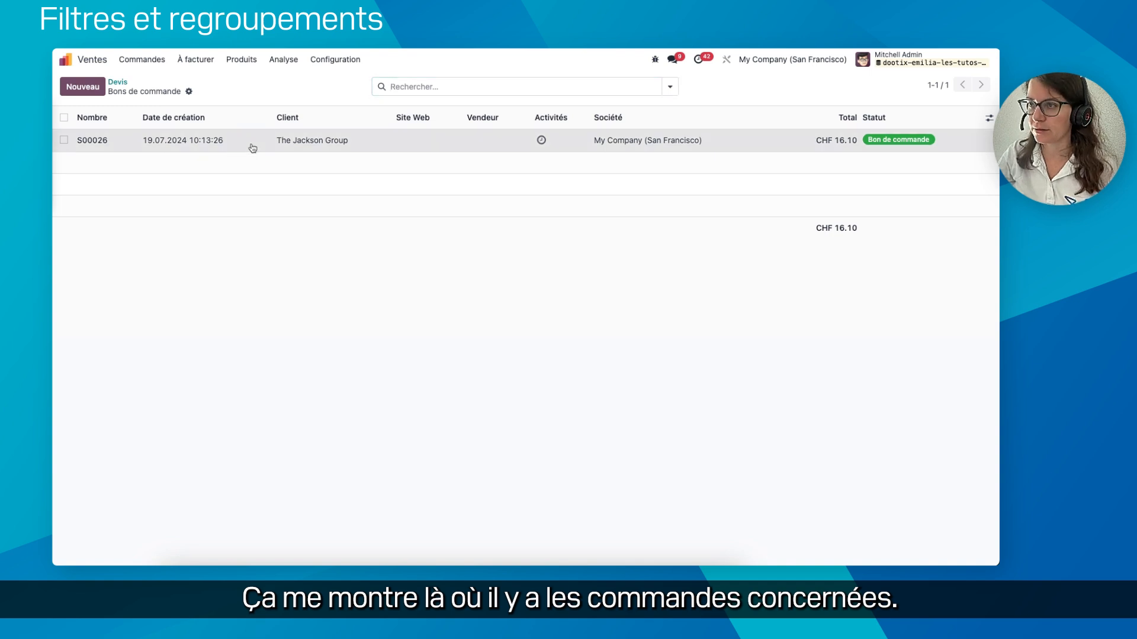
# Step: Assign a salesperson in the Vendeur field of the order's other information, save it, and return to the quotation pivot
pyautogui.click(245, 323)
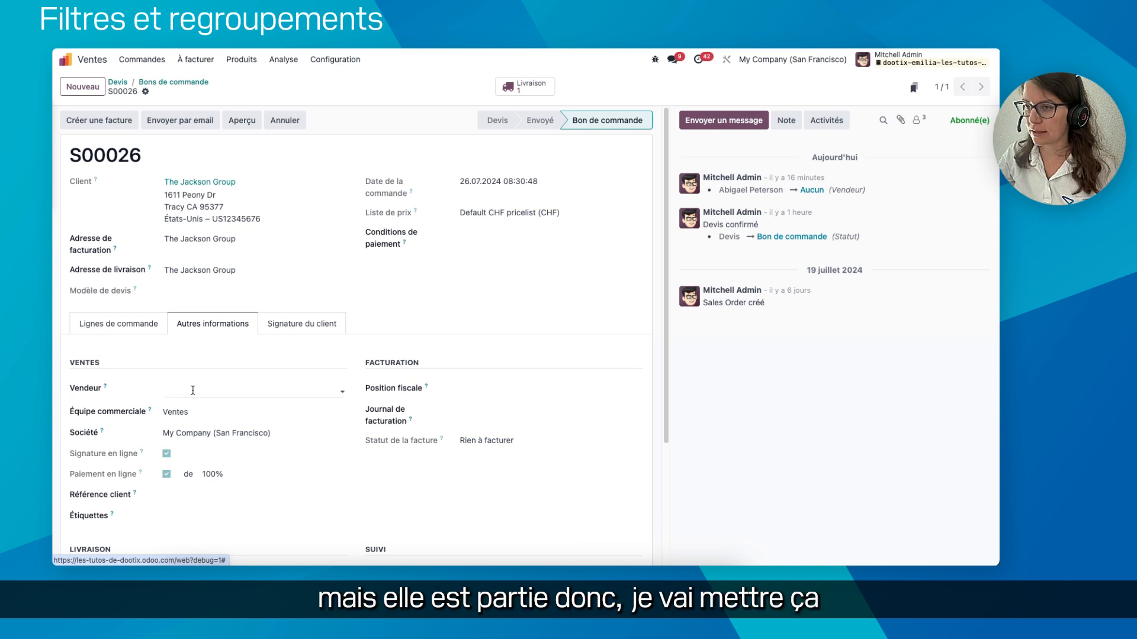
pyautogui.click(170, 392)
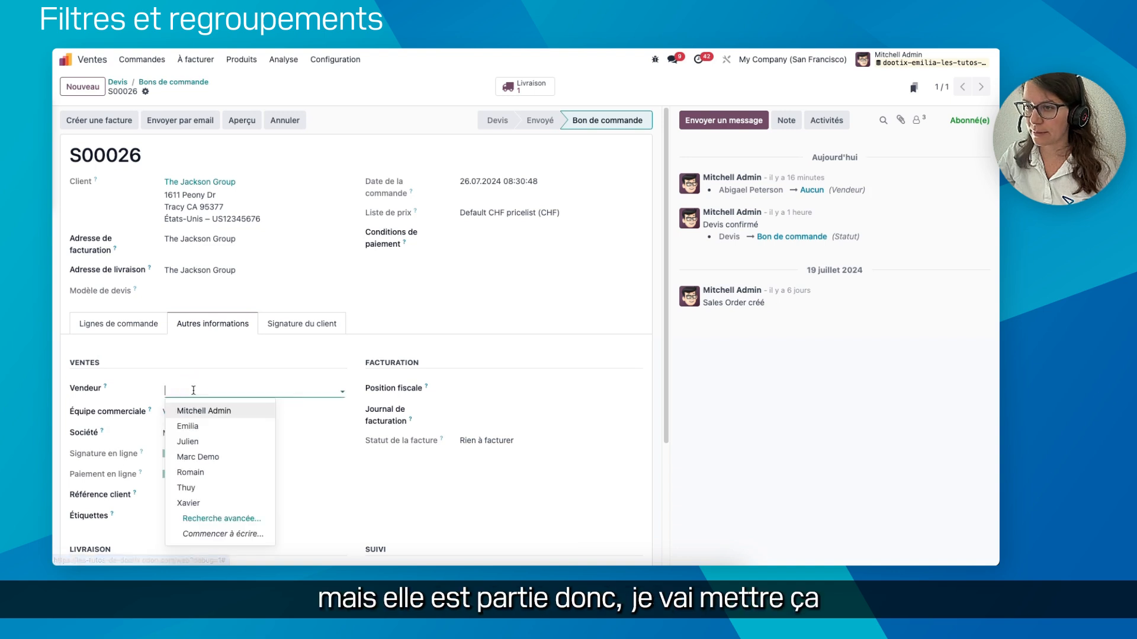
pyautogui.click(201, 457)
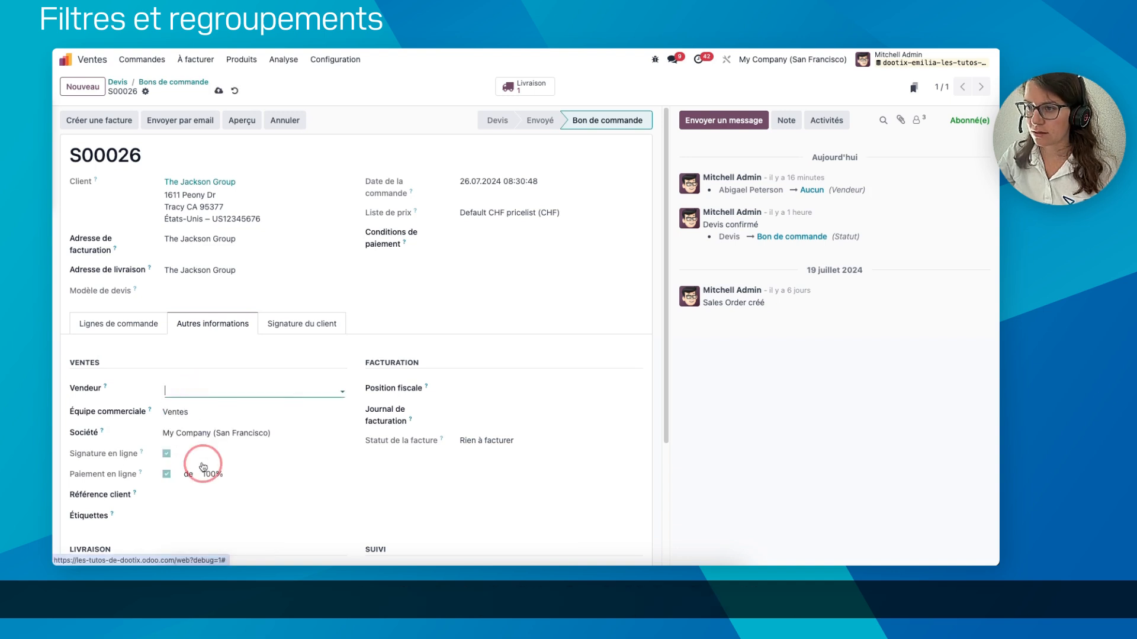
pyautogui.click(219, 91)
pyautogui.click(171, 82)
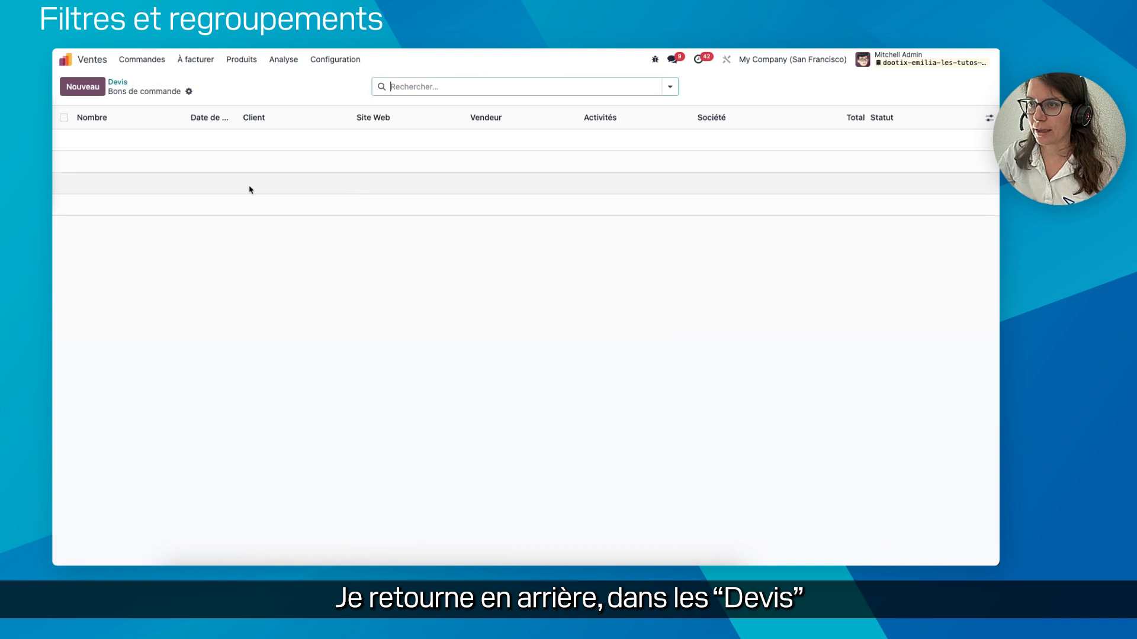
pyautogui.click(118, 83)
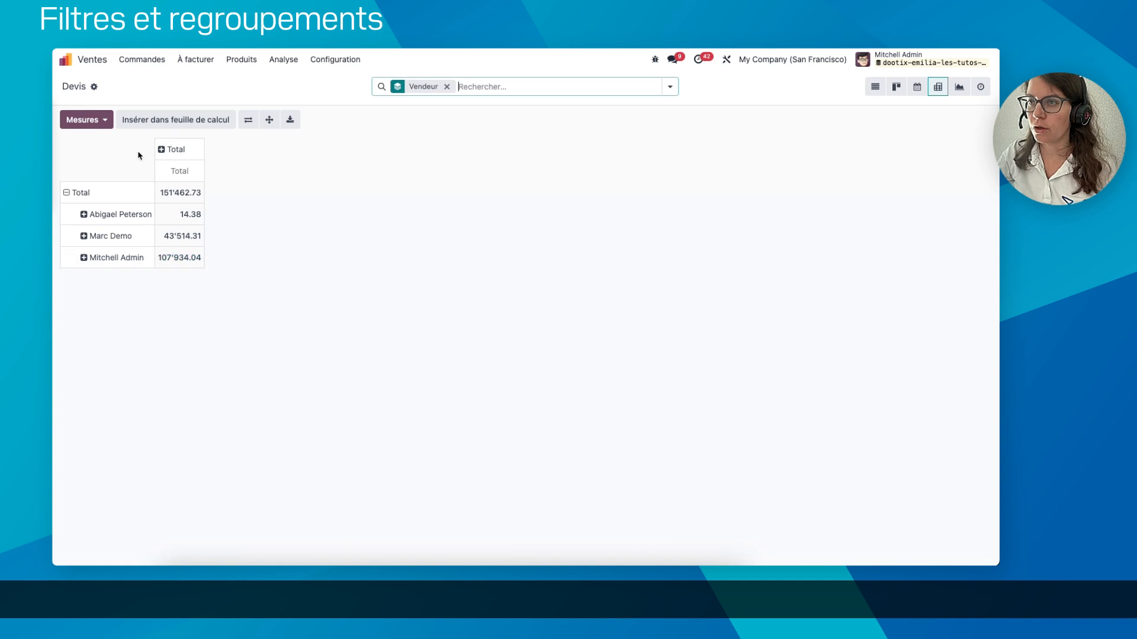
# Step: Apply the avec activité favourite to the quotation pivot again
pyautogui.click(93, 120)
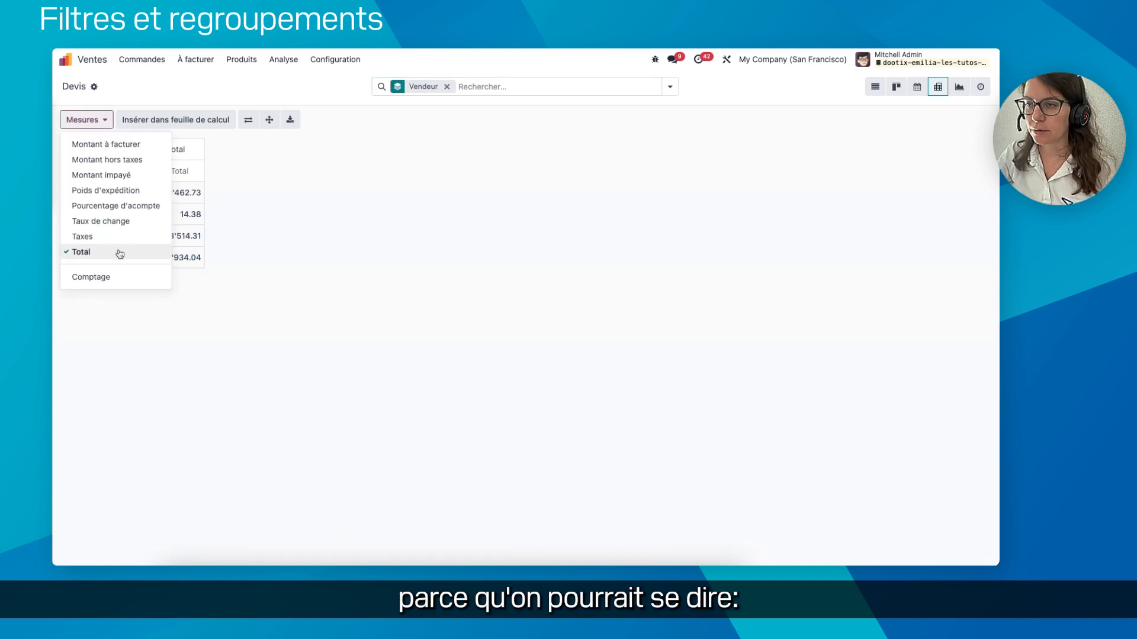
pyautogui.click(477, 93)
pyautogui.click(679, 87)
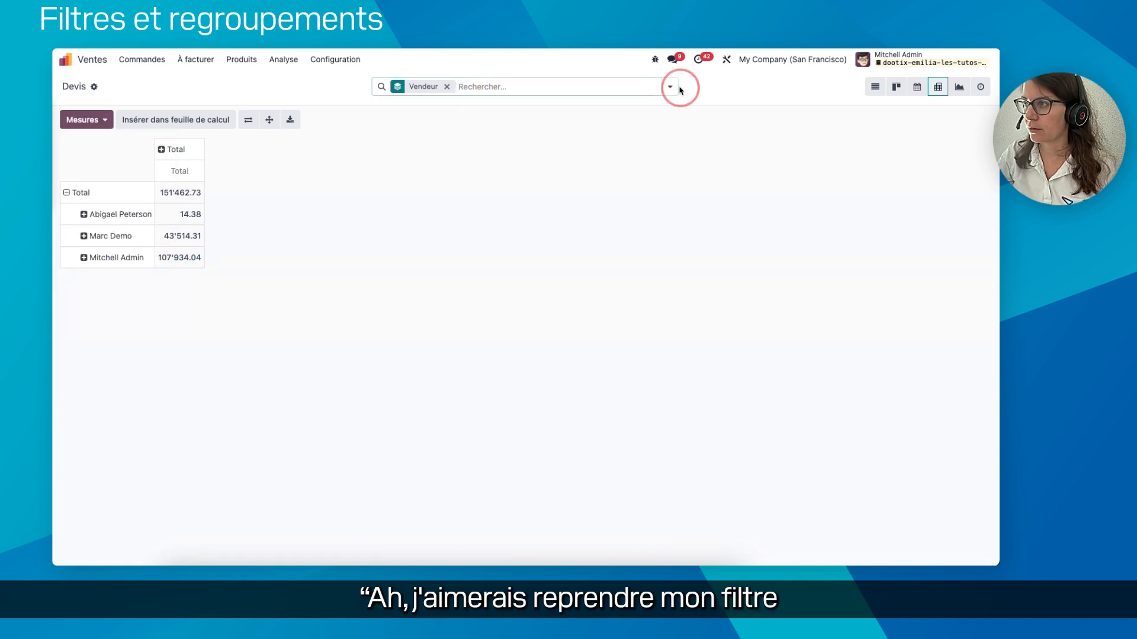
pyautogui.click(560, 176)
pyautogui.click(246, 353)
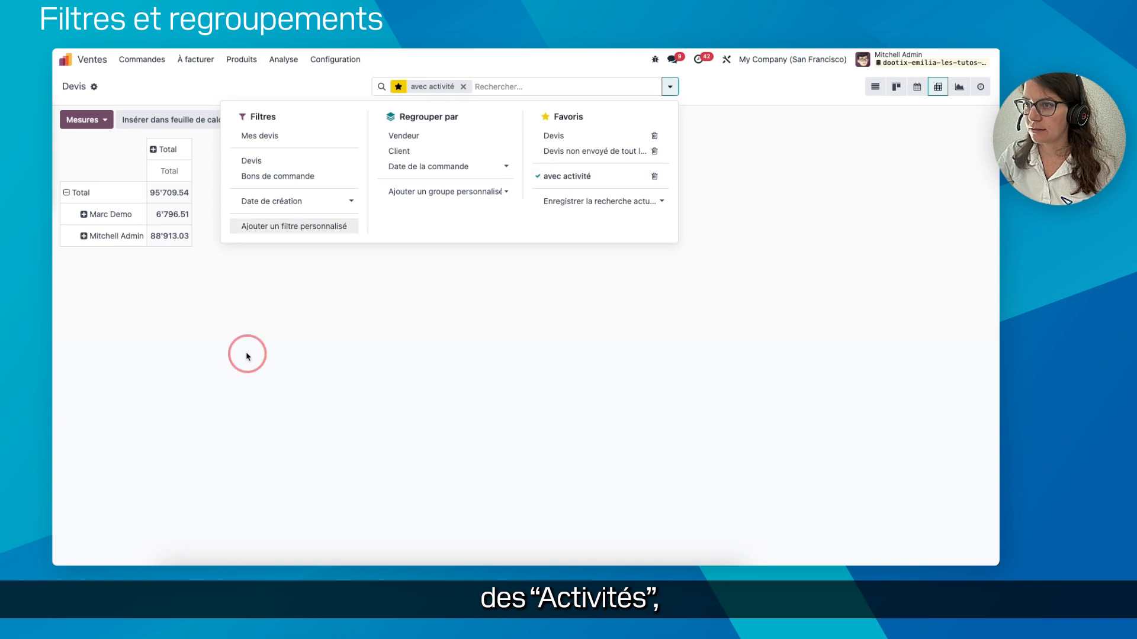
# Step: Show Comptage instead of Total as the pivot measure, and look at the orders counted for the first salesperson
pyautogui.click(85, 125)
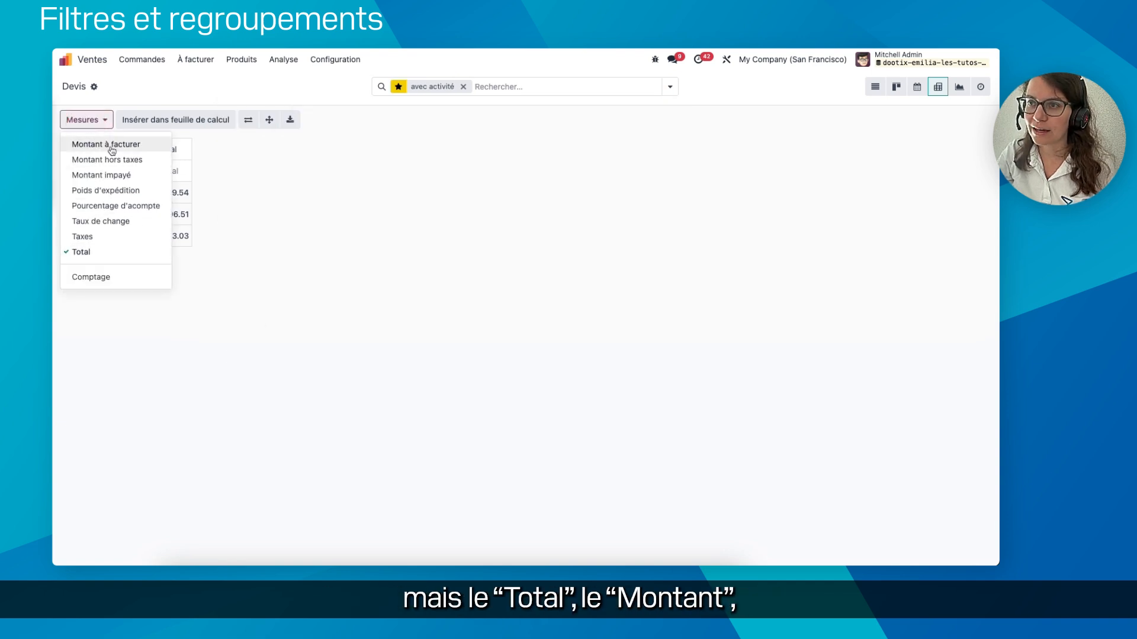
pyautogui.click(94, 274)
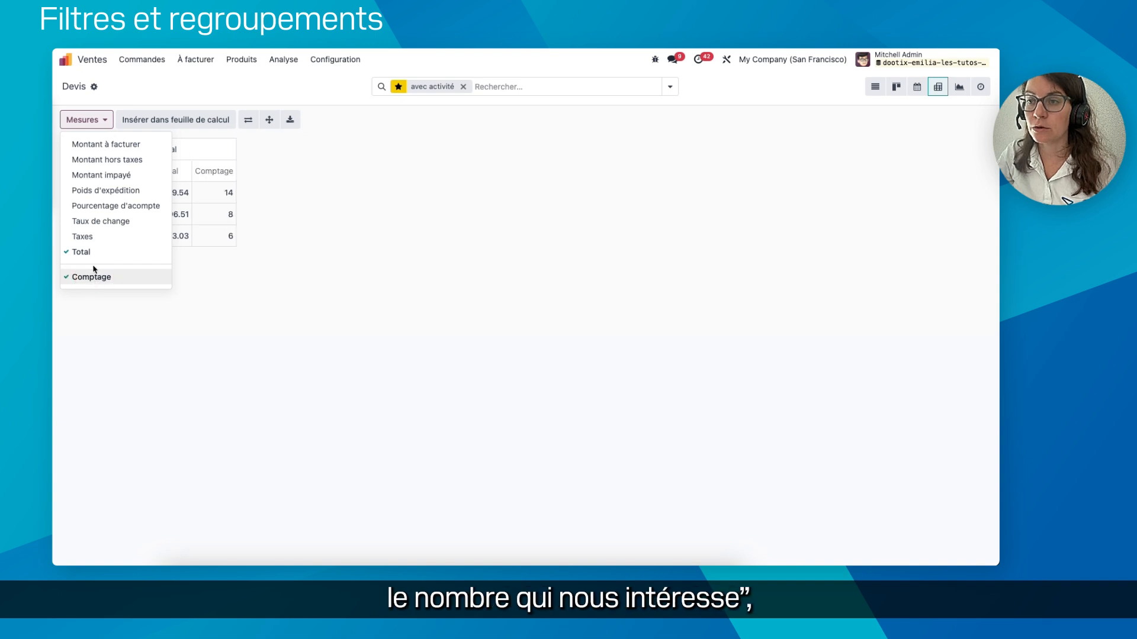
pyautogui.click(78, 252)
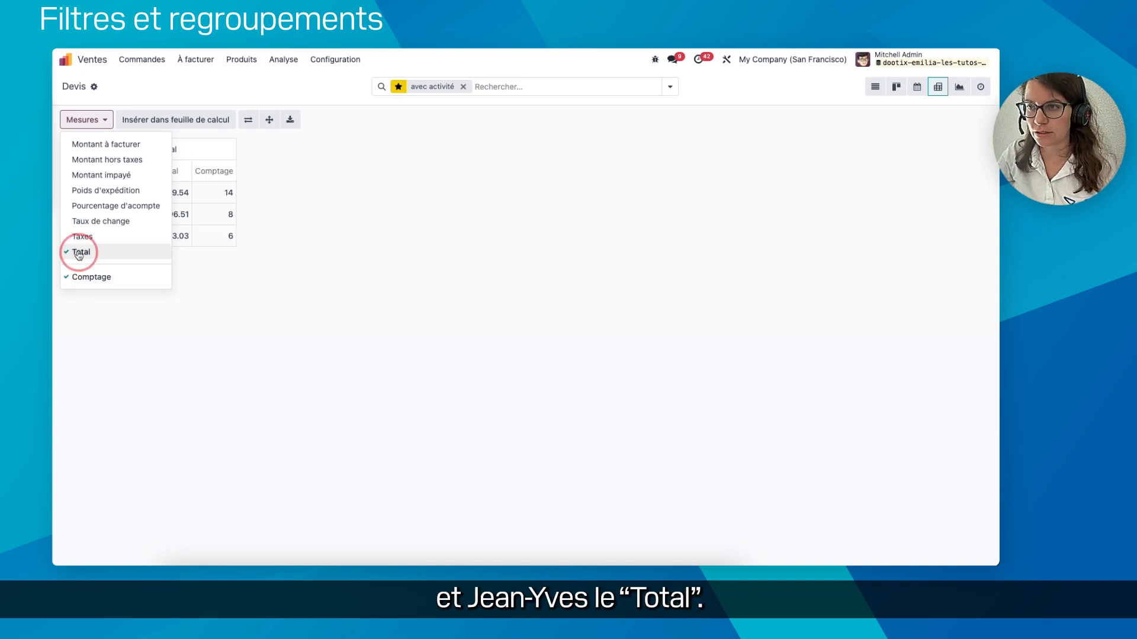
pyautogui.click(235, 289)
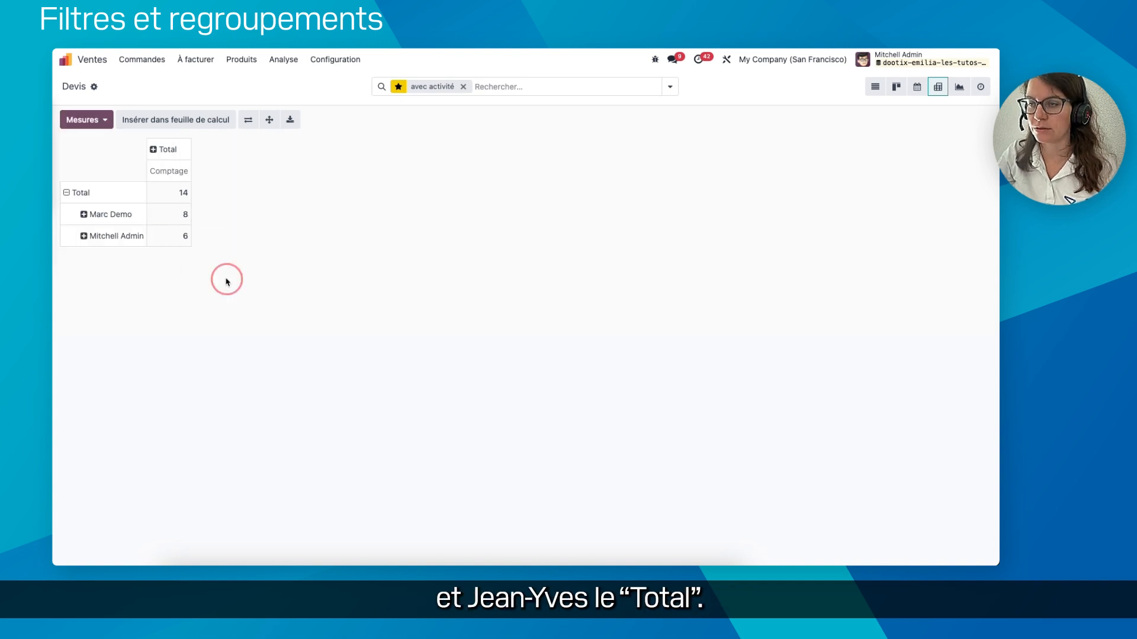
pyautogui.click(184, 217)
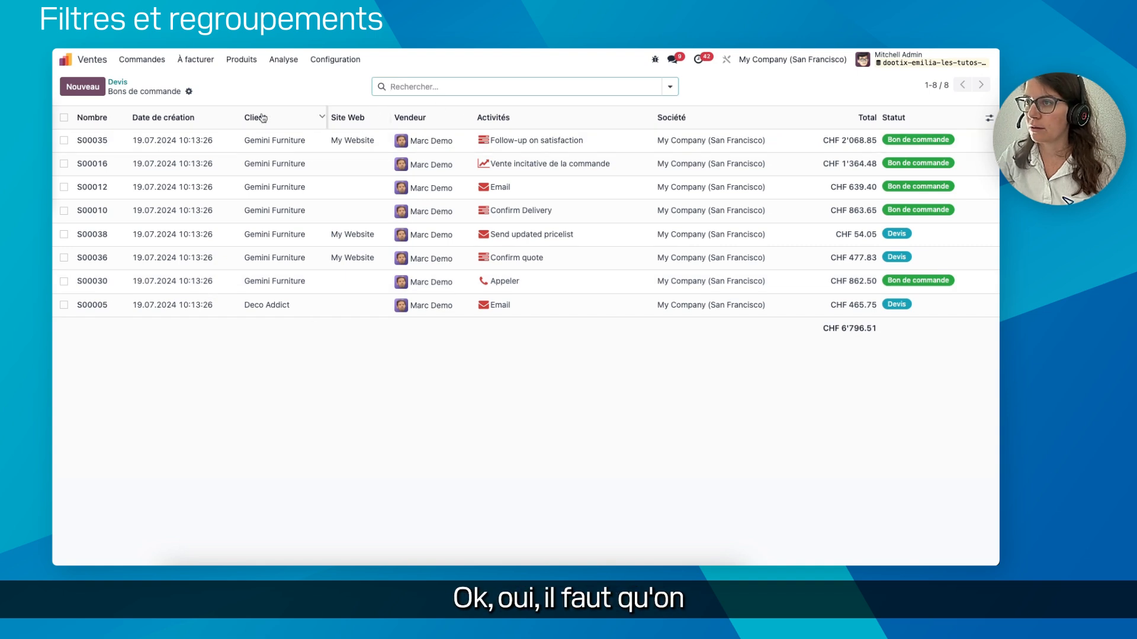
pyautogui.click(118, 83)
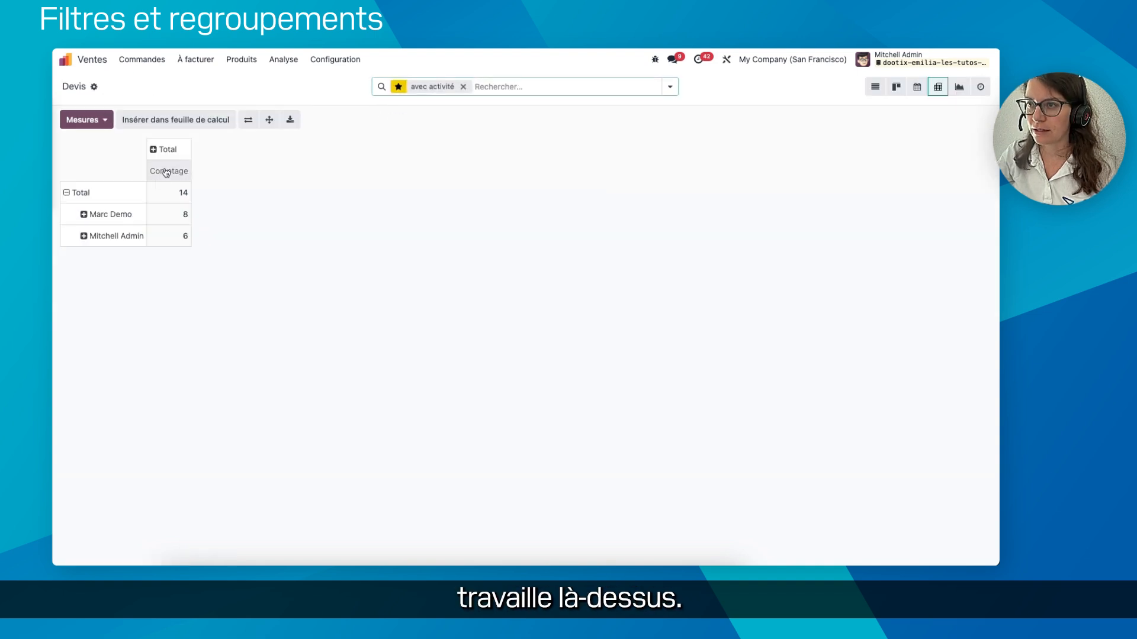
# Step: Split the pivot columns by Date de la commande per month, and open the first salesperson's quotation from juin 2024
pyautogui.click(158, 149)
pyautogui.click(208, 212)
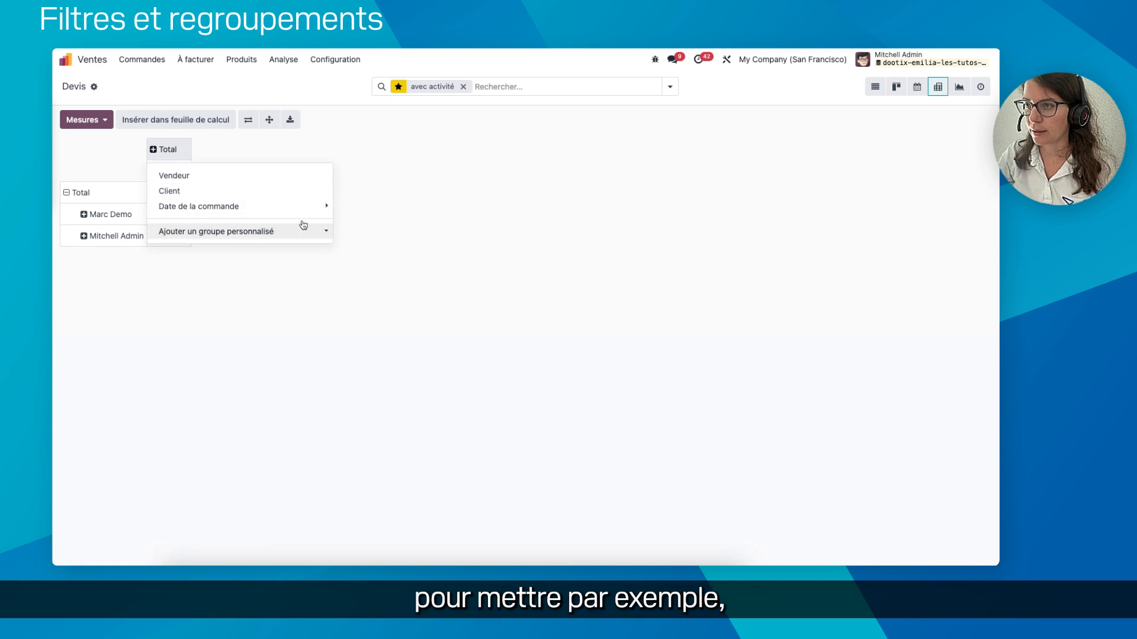
pyautogui.click(304, 209)
pyautogui.click(356, 238)
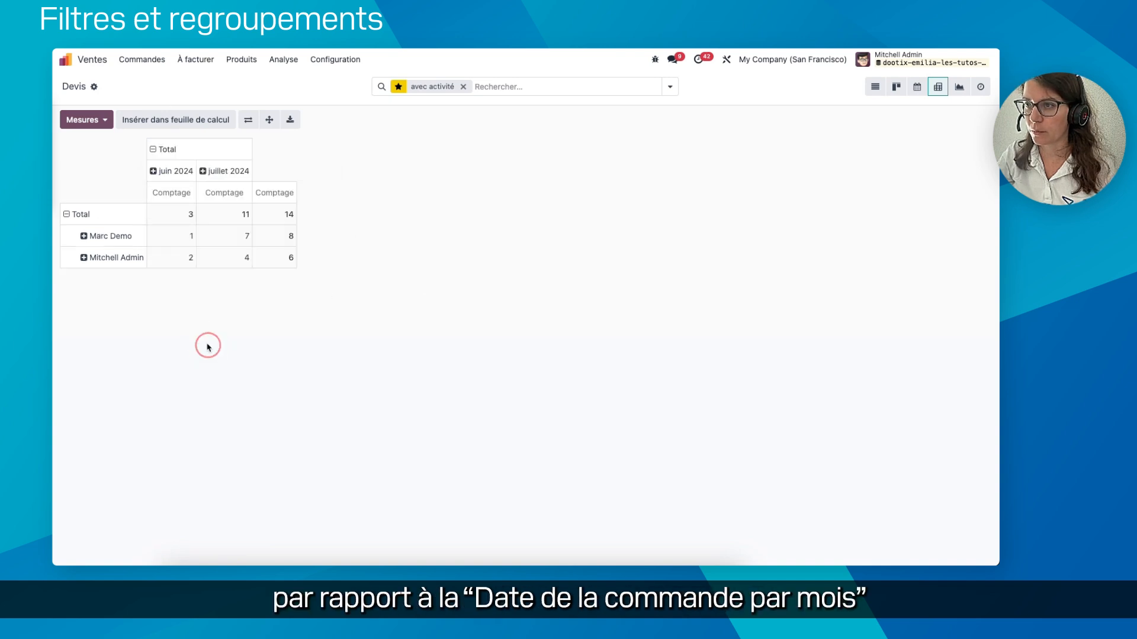
pyautogui.click(191, 238)
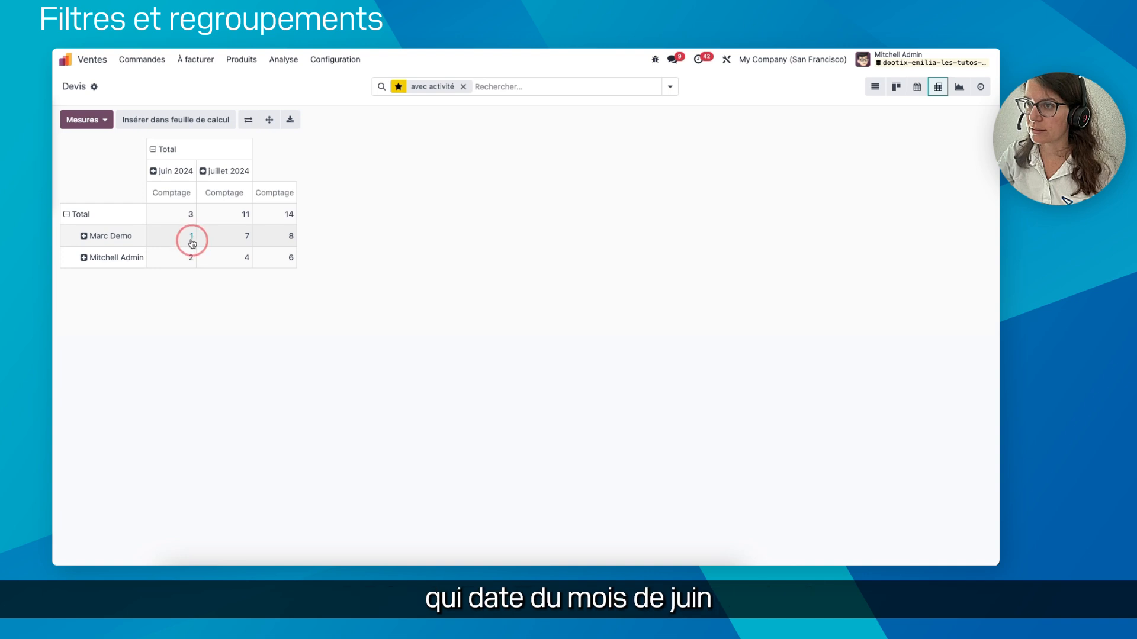
pyautogui.click(588, 145)
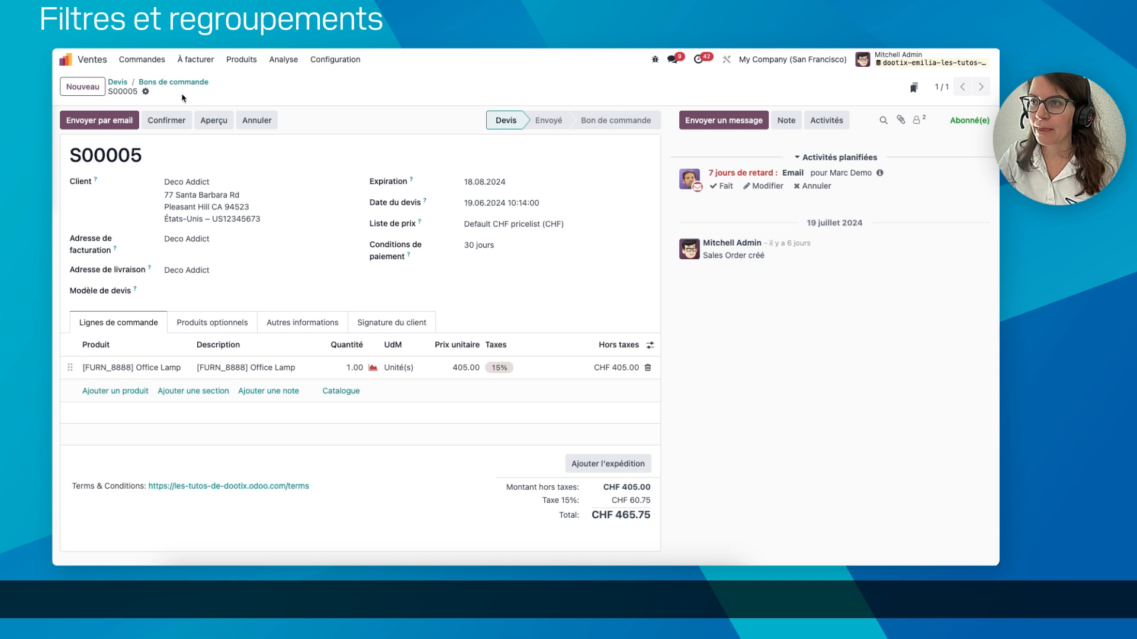
# Step: Reopen the Ventes app from the home screen and show its default quotations grouped by Vendeur in the pivot view
pyautogui.click(74, 61)
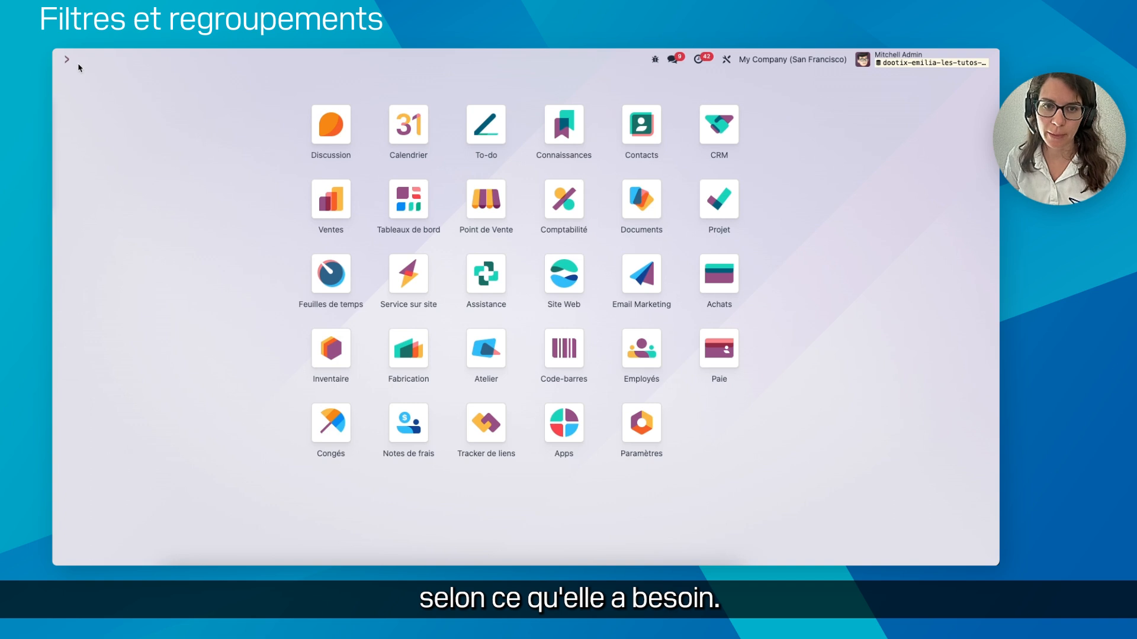
pyautogui.click(335, 206)
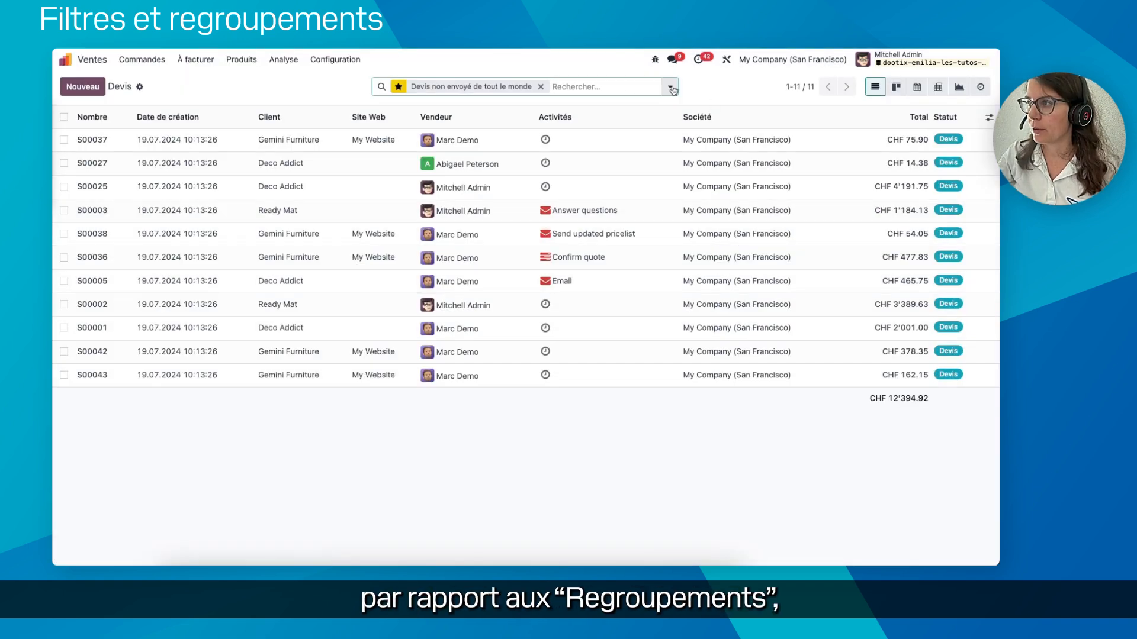
pyautogui.click(673, 89)
pyautogui.click(428, 136)
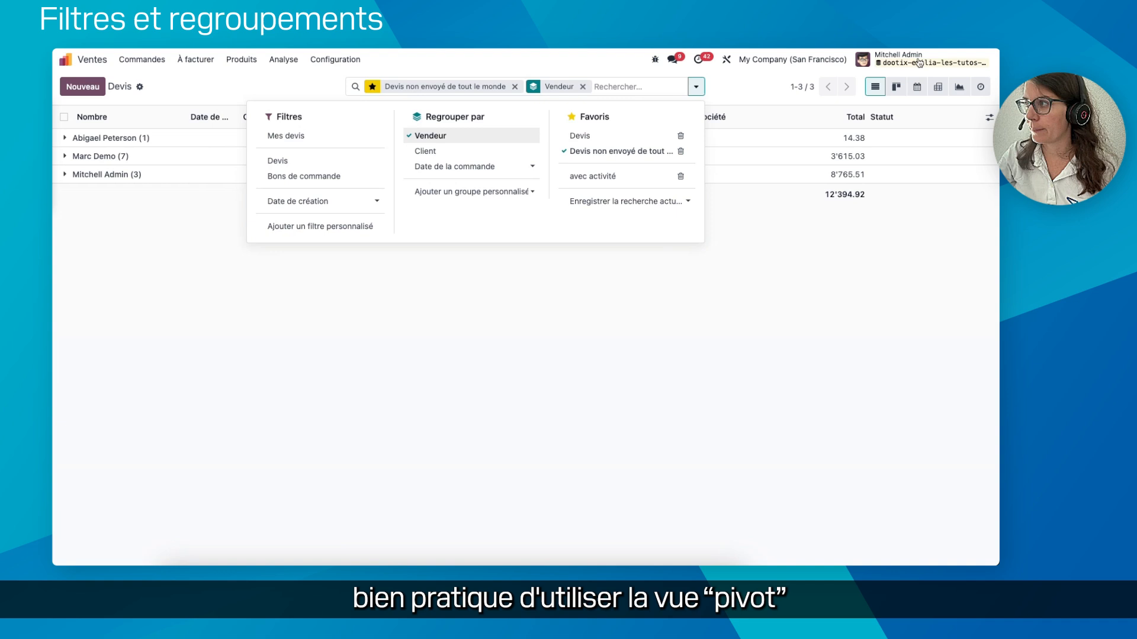
pyautogui.click(939, 87)
# Step: Review the available pivot measures and search options, and open the quotations behind the second salesperson's total
pyautogui.click(91, 122)
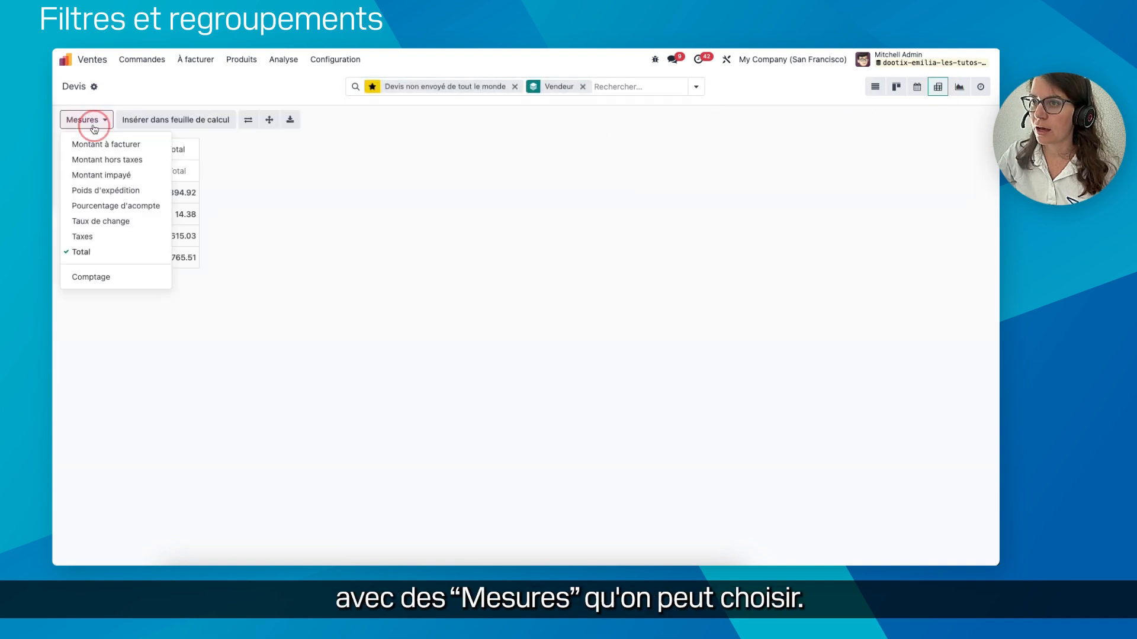
pyautogui.click(269, 263)
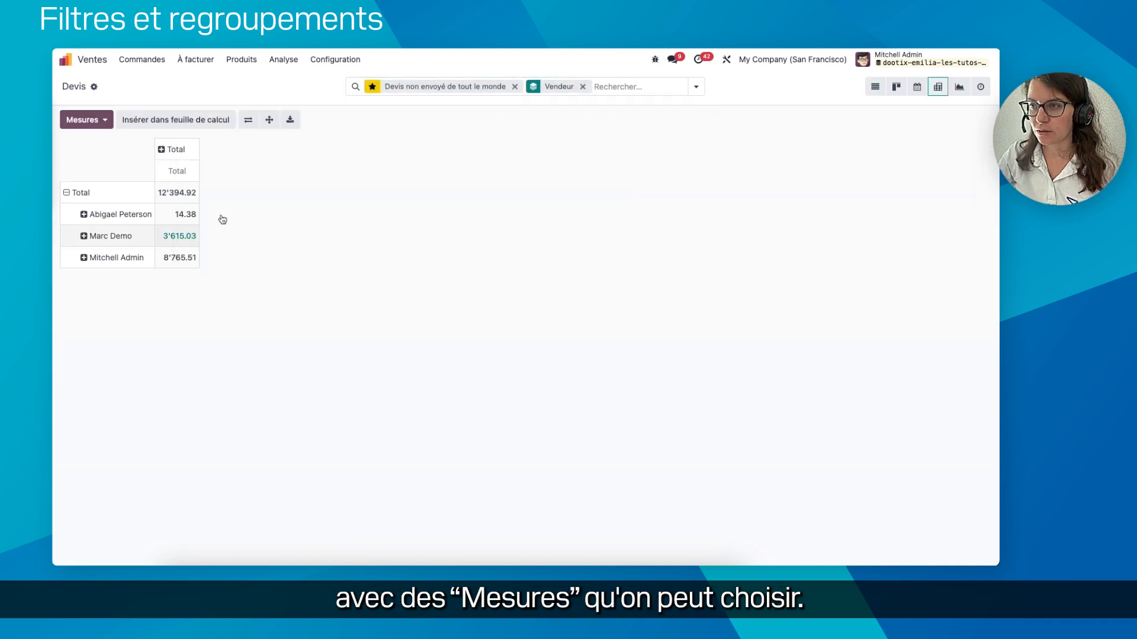
pyautogui.click(696, 86)
pyautogui.click(759, 155)
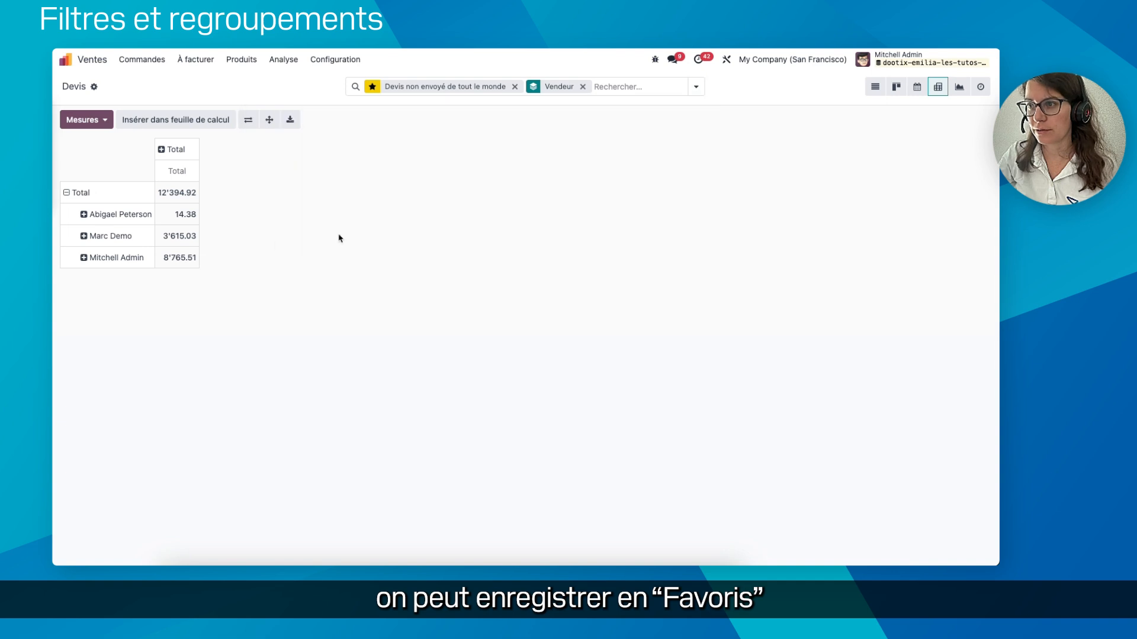
pyautogui.click(179, 236)
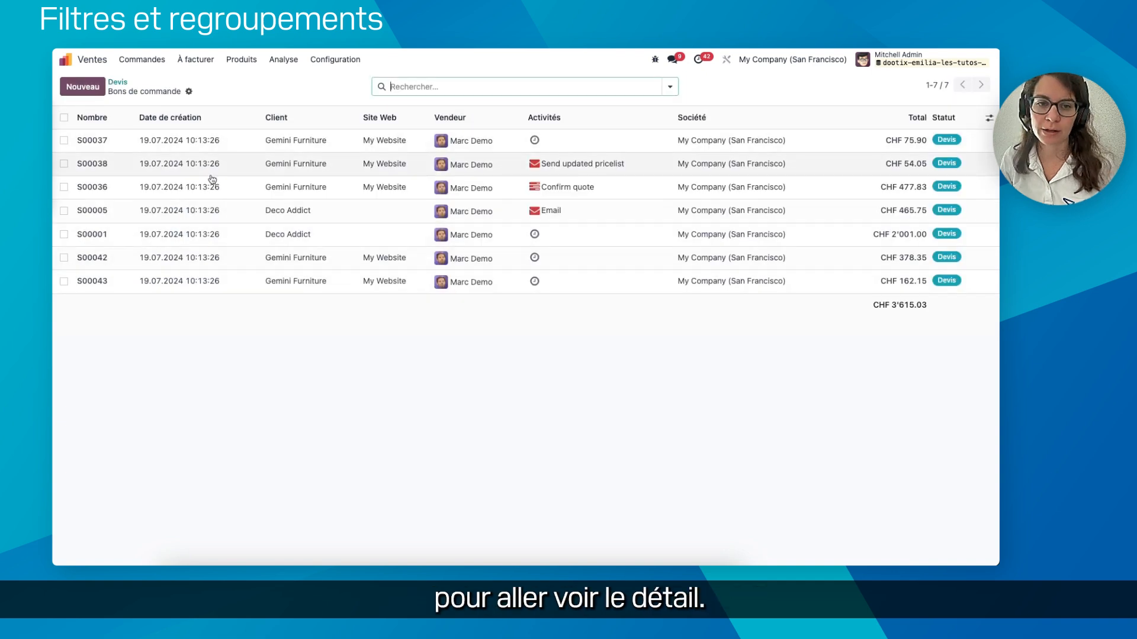